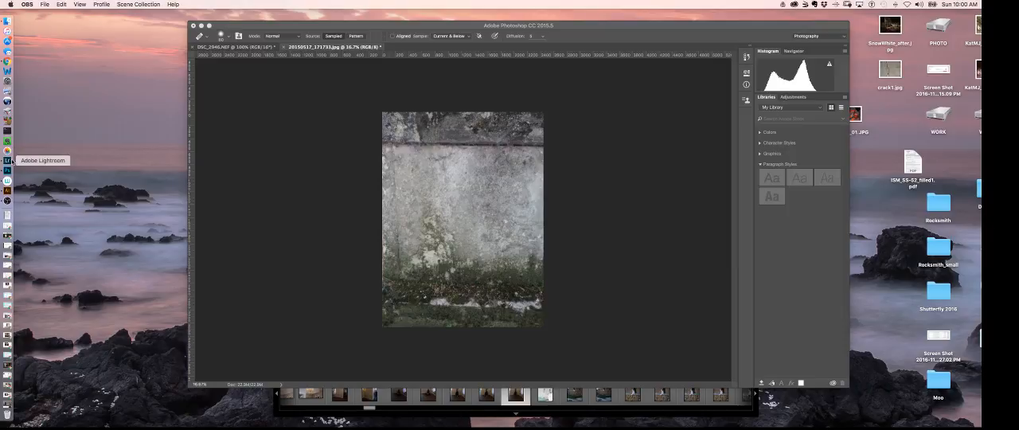
Switch to Lightroom and crop and straighten DSC_7235.NEF in Develop, tightening the frame around the woman to about 3673 x 5103
click(7, 160)
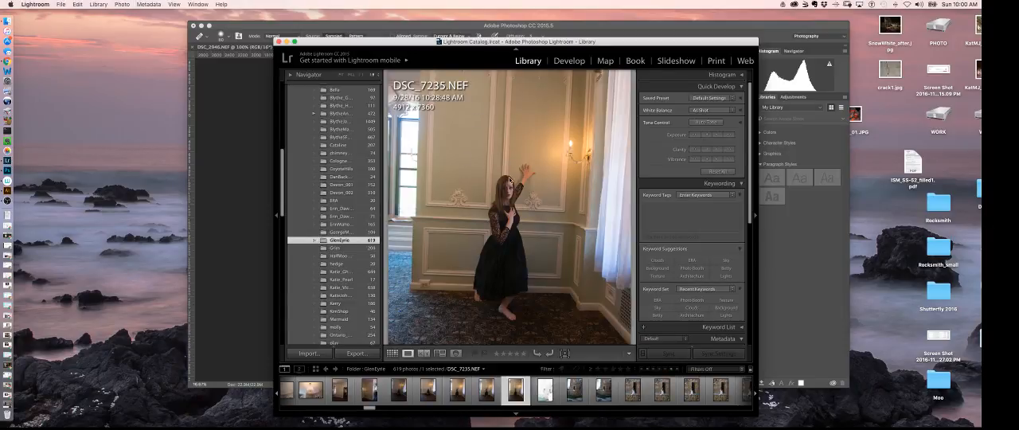
click(566, 62)
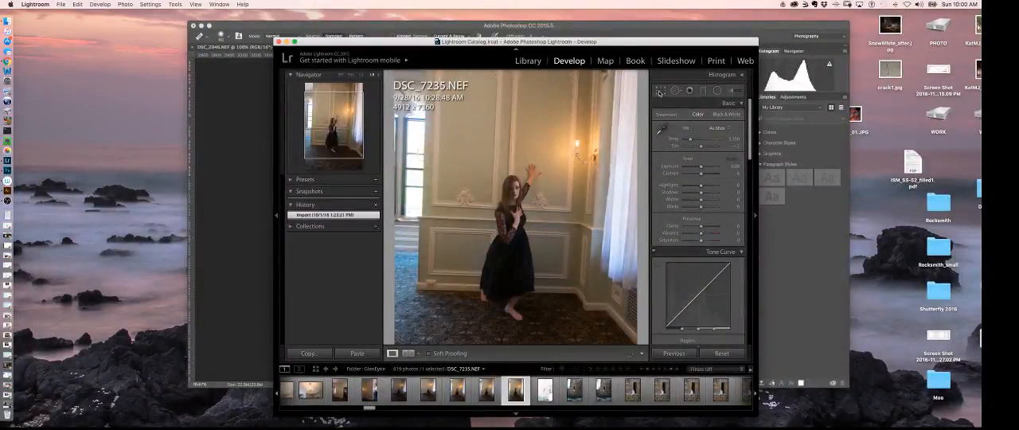
click(659, 92)
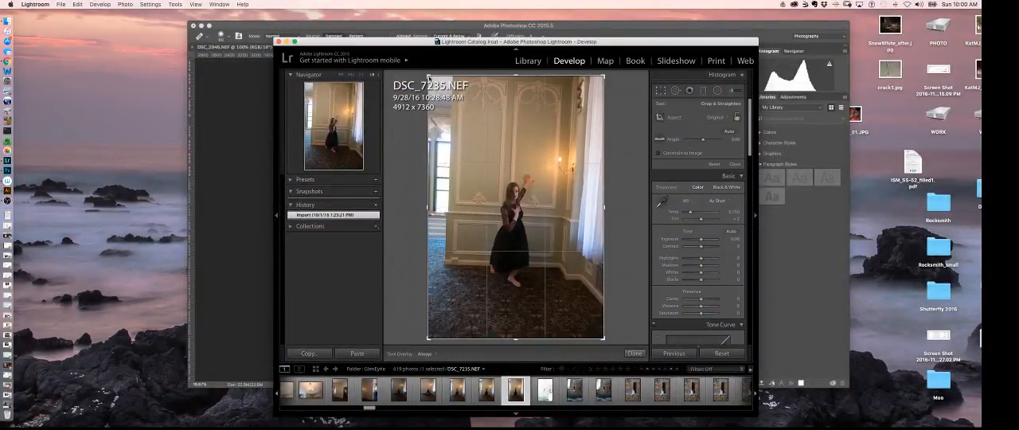
drag(429, 76, 438, 96)
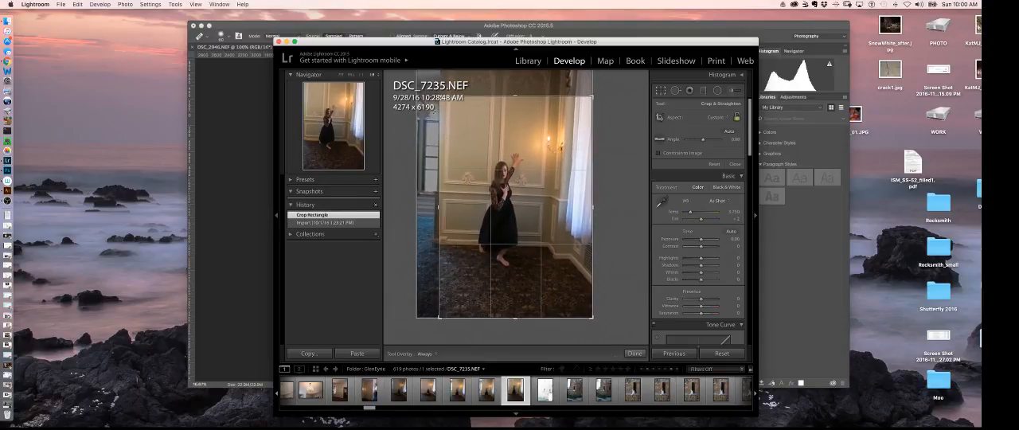
mouse_move(591, 317)
mouse_down()
mouse_move(582, 299)
mouse_move(588, 312)
mouse_up()
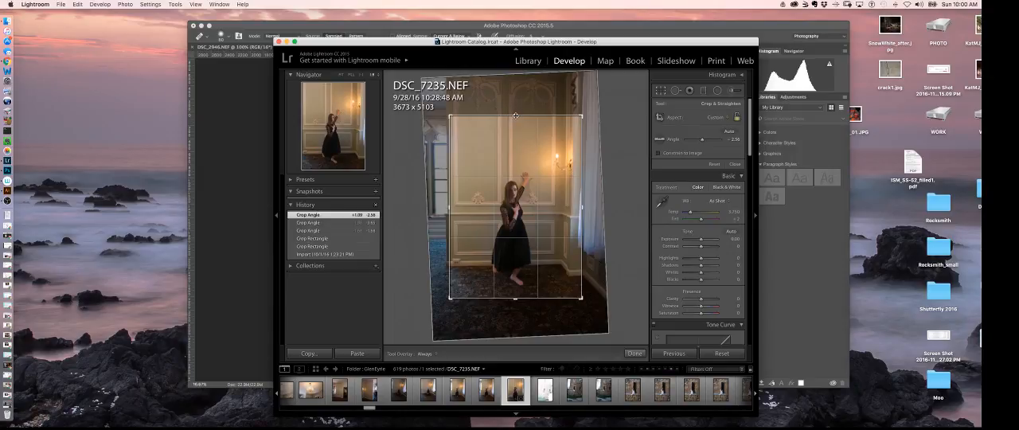
Extend the crop's upper and lower edges to about 3673 x 5621 and apply the crop
drag(514, 115, 511, 113)
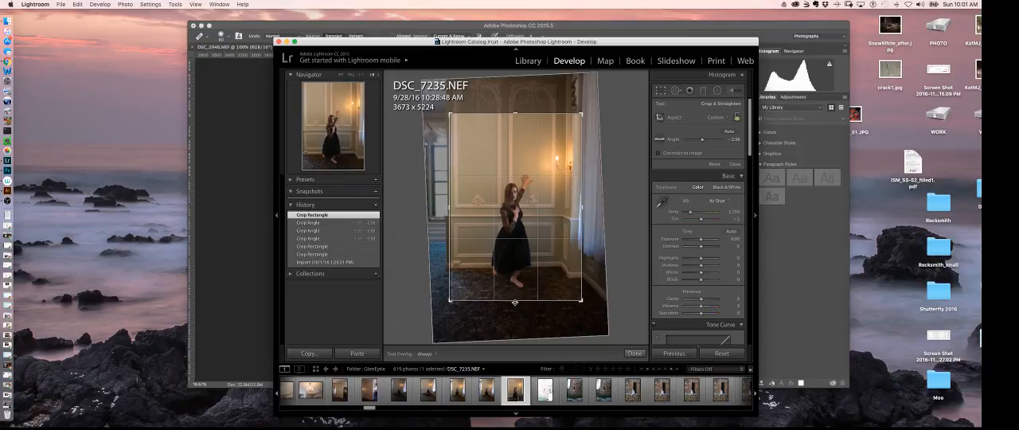
drag(516, 301, 510, 305)
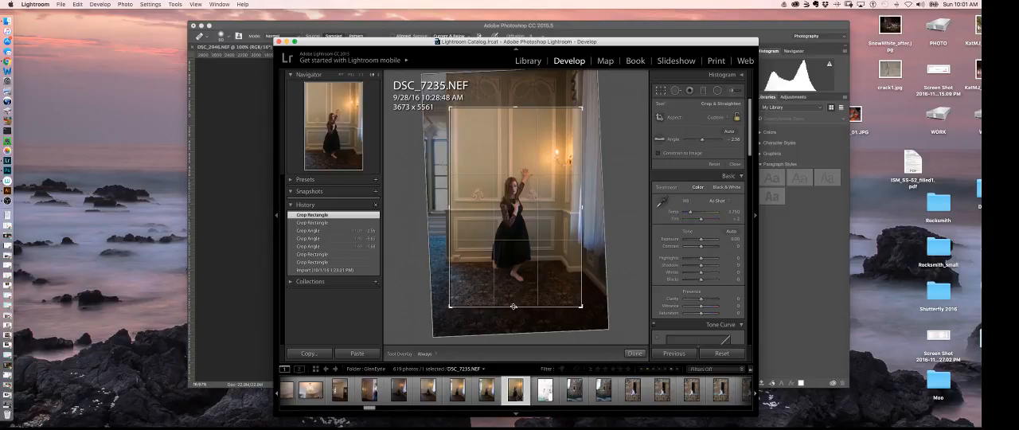
drag(515, 306, 515, 307)
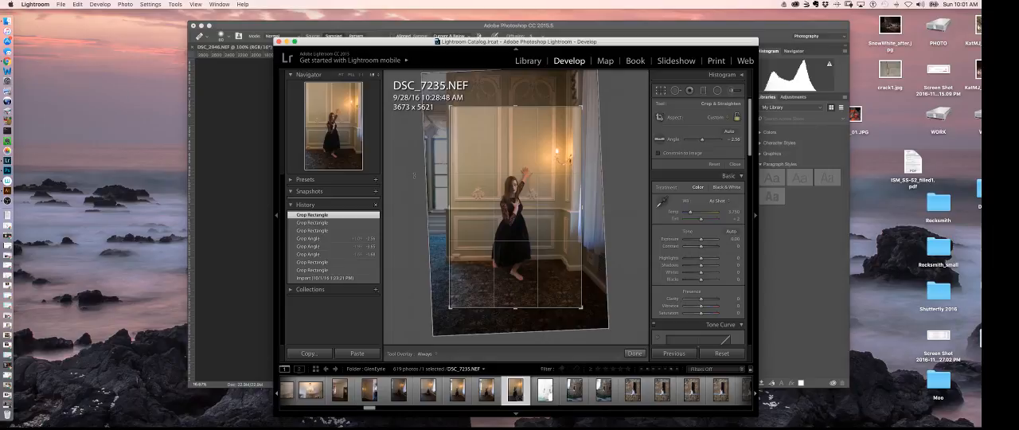
key(Return)
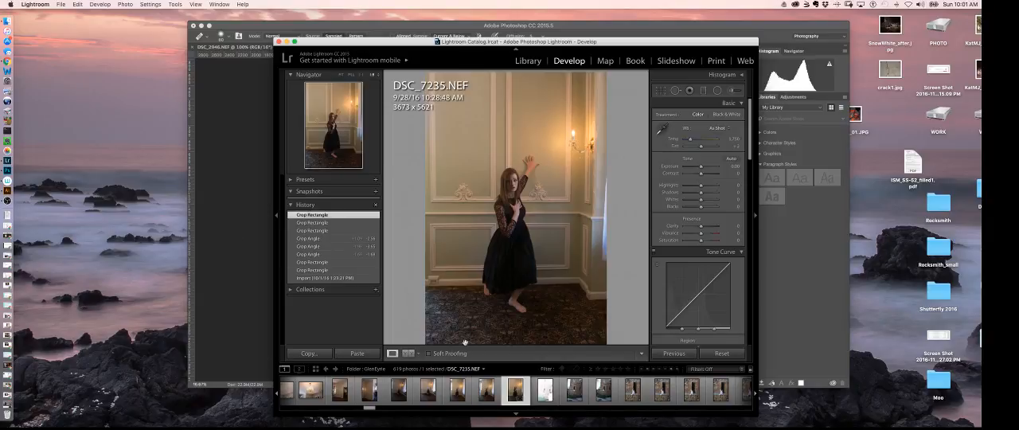
Raise the photo's Exposure to +0.20 and open it for editing in Adobe Photoshop CC 2015.5
drag(679, 168, 701, 169)
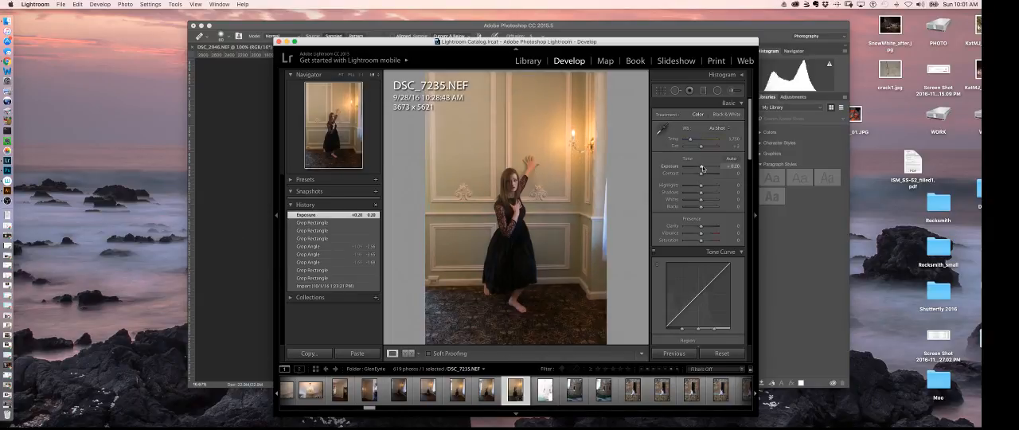
right_click(516, 390)
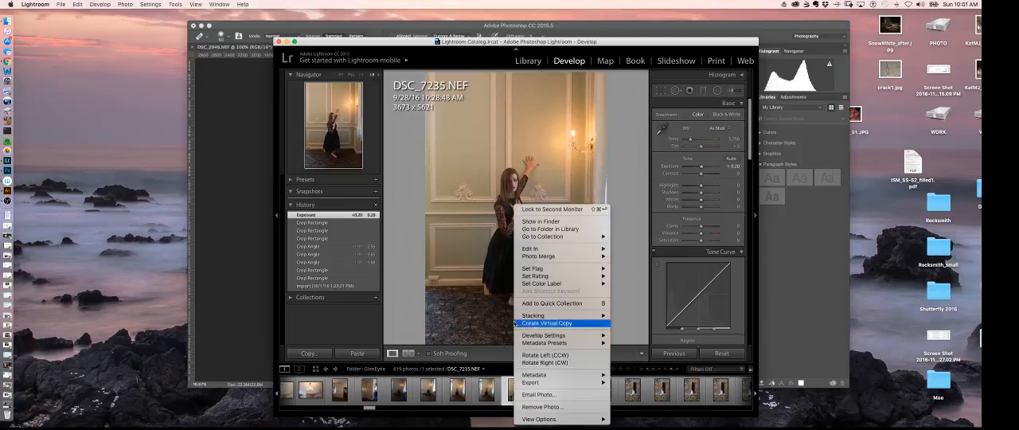
mouse_move(545, 248)
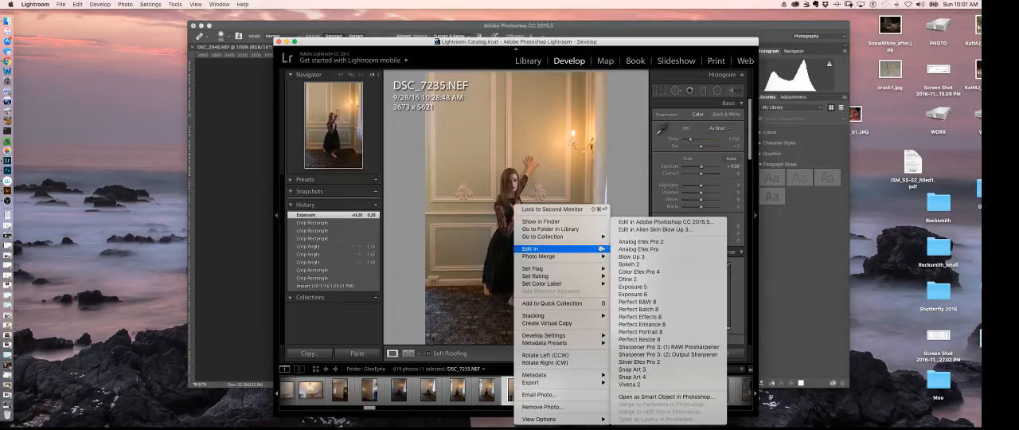
click(657, 222)
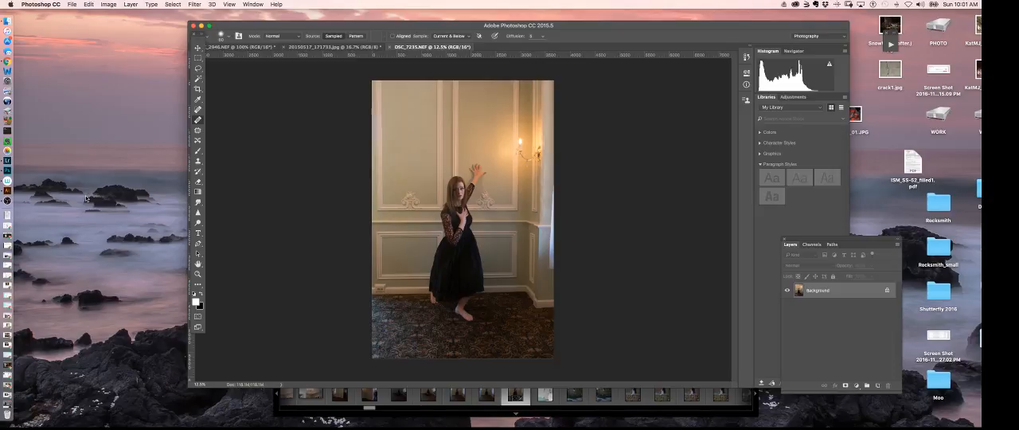
Remove the electrical outlet from the baseboard with a reduced Clone Stamp brush, sampling the clean baseboard beside it
key(super+plus)
key(super+plus)
key(super+plus)
key(super+plus)
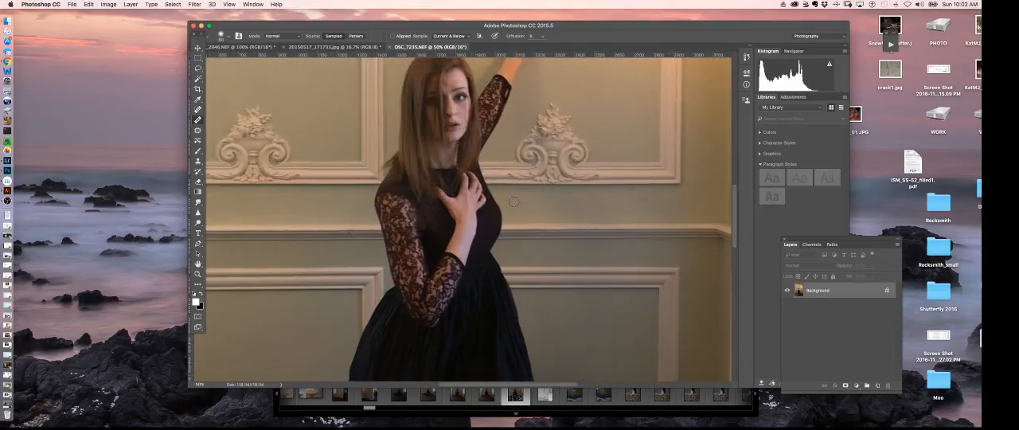
drag(479, 223, 616, 112)
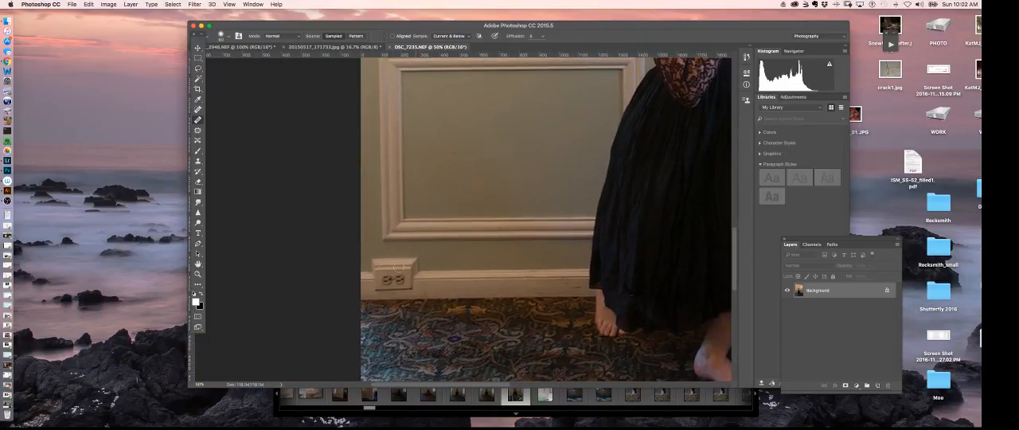
click(198, 162)
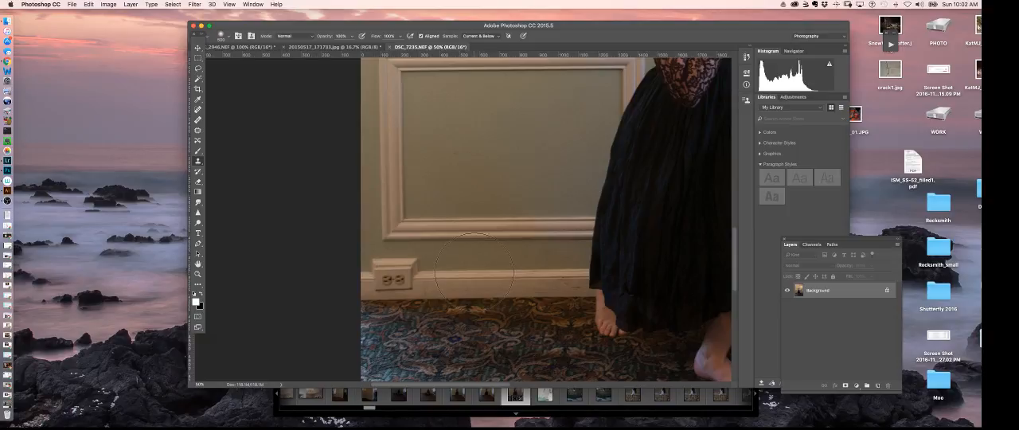
key(bracketleft)
key(bracketleft)
key(bracketleft)
key(bracketleft)
key(bracketleft)
key(bracketleft)
alt+click(495, 272)
mouse_move(494, 277)
mouse_down()
mouse_move(364, 278)
mouse_move(427, 272)
mouse_move(380, 259)
mouse_move(378, 269)
mouse_move(388, 257)
mouse_move(404, 275)
mouse_move(379, 278)
mouse_move(400, 277)
mouse_up()
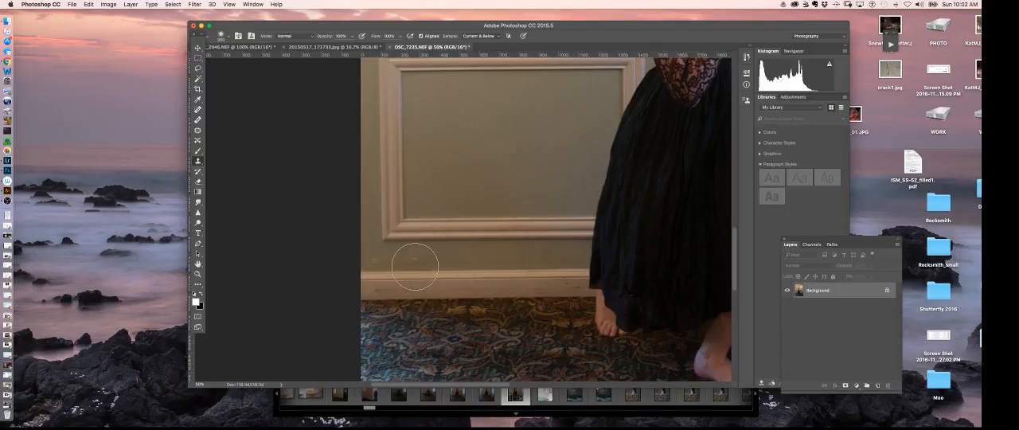
Clean up the leftover marks on the wall above the cloned baseboard with a smaller Clone Stamp brush
key(bracketleft)
key(bracketleft)
key(bracketleft)
key(bracketleft)
mouse_move(402, 260)
mouse_down()
mouse_move(371, 260)
mouse_move(425, 259)
mouse_up()
Examine the woman, the wall panels and the candle sconce up close, and the whole photo for other distractions
key(space)
mouse_move(573, 184)
mouse_down()
mouse_move(552, 164)
mouse_move(414, 191)
mouse_move(553, 178)
mouse_move(480, 200)
mouse_move(443, 239)
mouse_move(440, 263)
mouse_up()
drag(478, 201, 521, 281)
drag(518, 226, 511, 301)
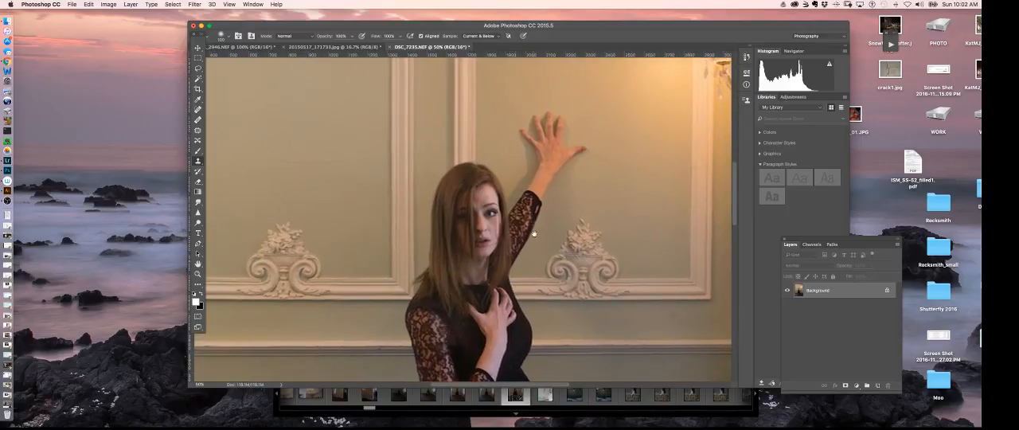
drag(511, 259, 488, 290)
drag(639, 146, 610, 172)
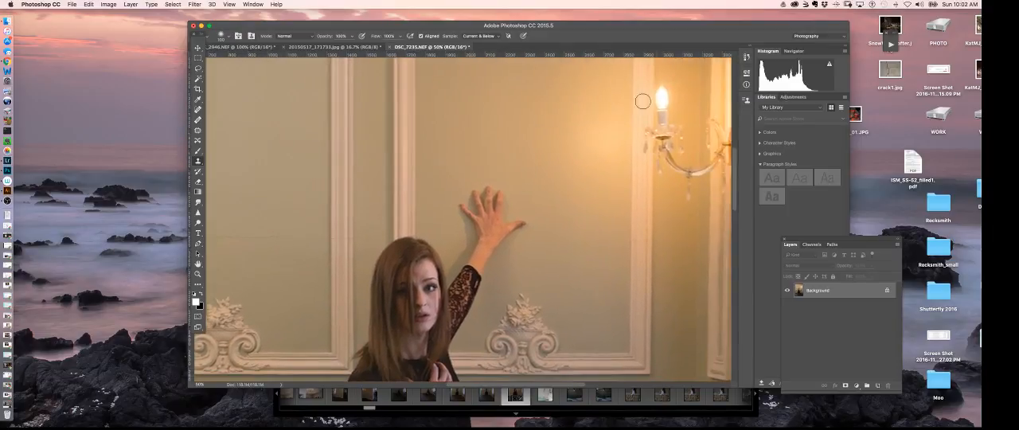
drag(670, 161, 641, 163)
key(super+0)
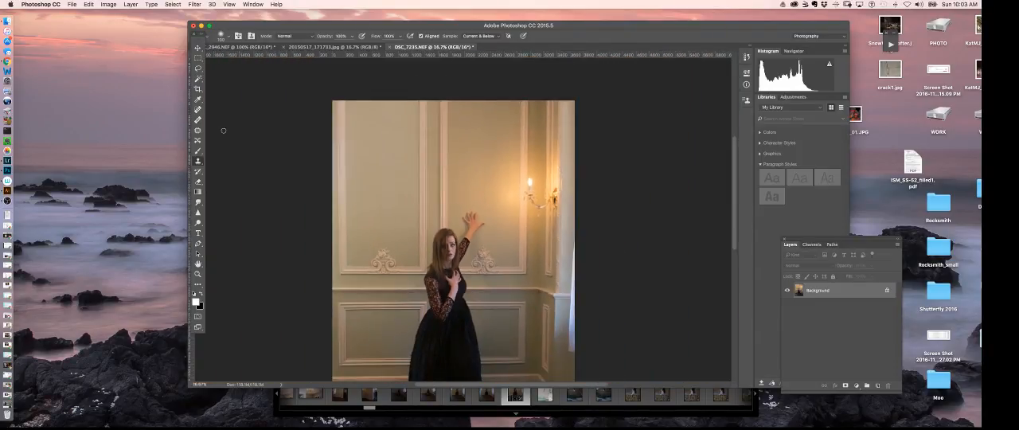
key(super+minus)
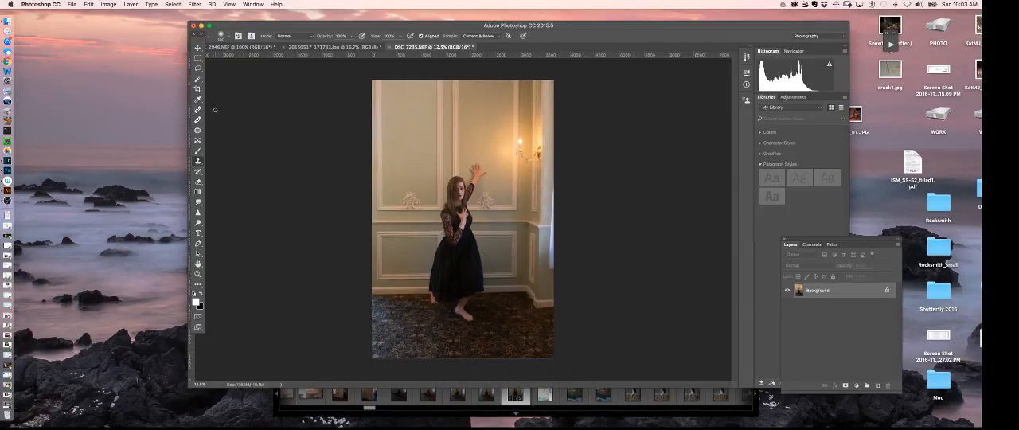
Outline the window curtain at the photo's edge, with a margin of wall around its hem, using the Polygonal Lasso
key(super+plus)
key(super+plus)
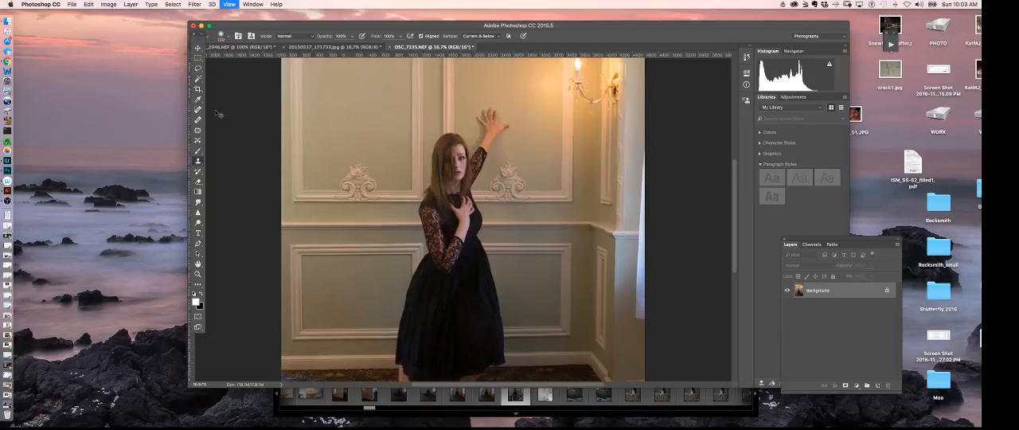
drag(577, 258, 456, 202)
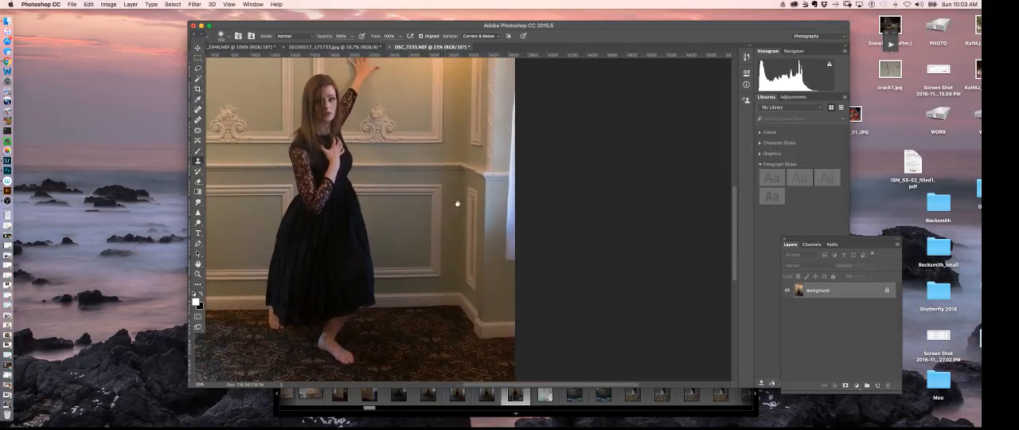
key(super+plus)
key(super+plus)
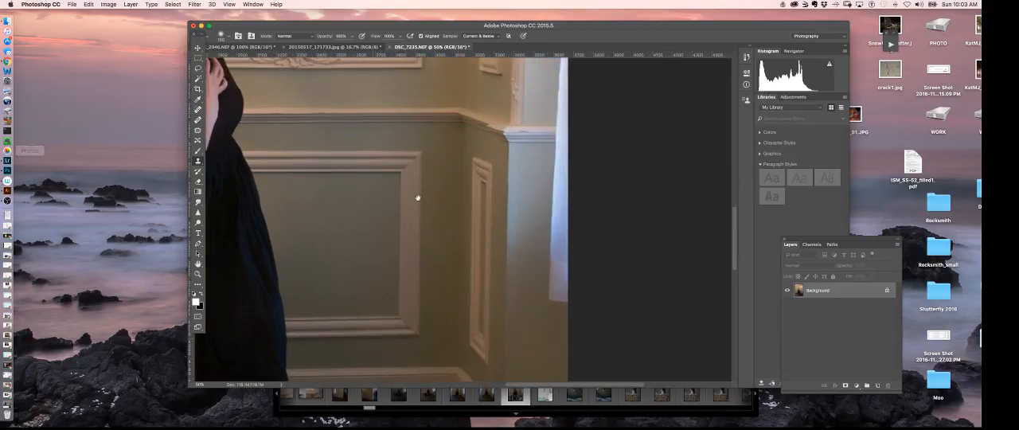
drag(518, 245, 409, 201)
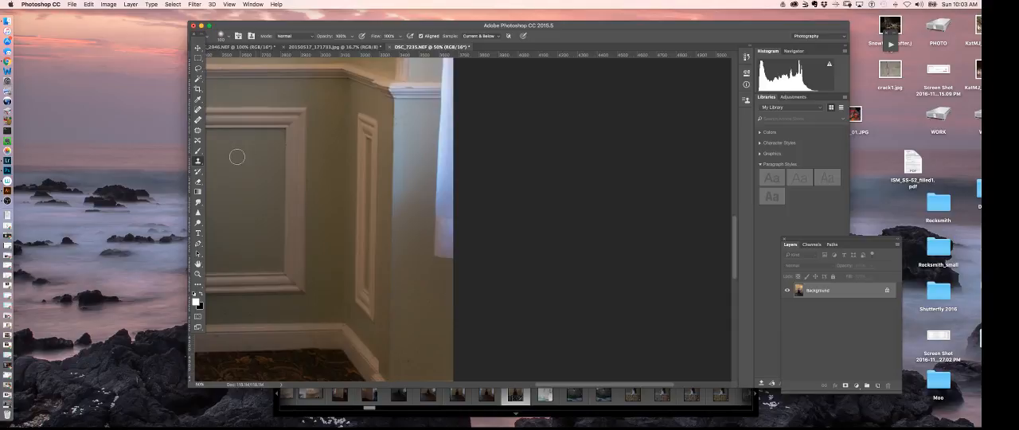
click(198, 69)
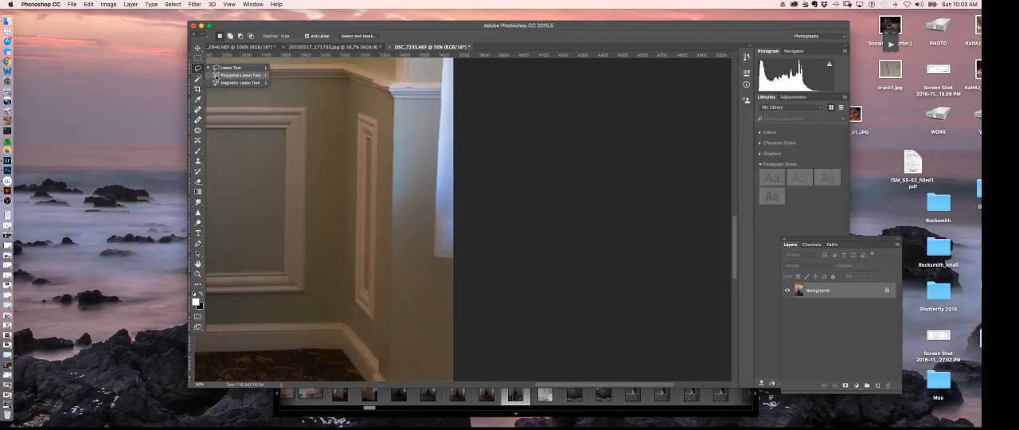
click(214, 83)
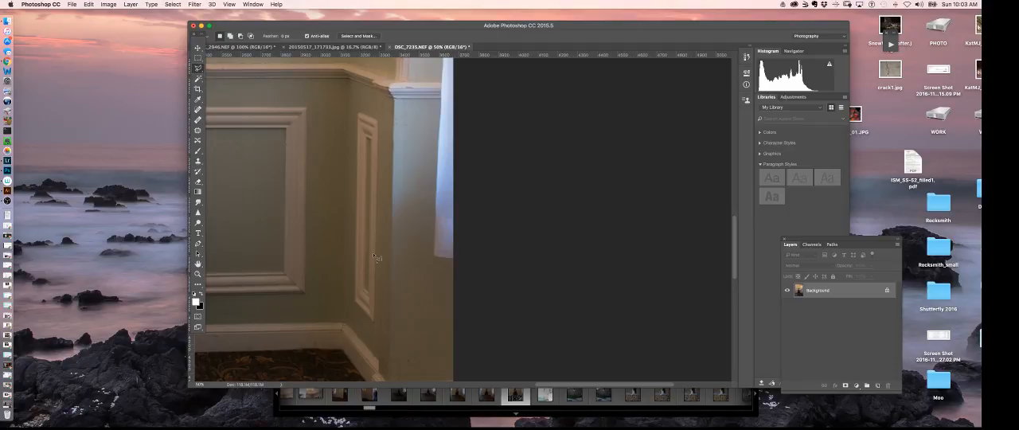
click(454, 296)
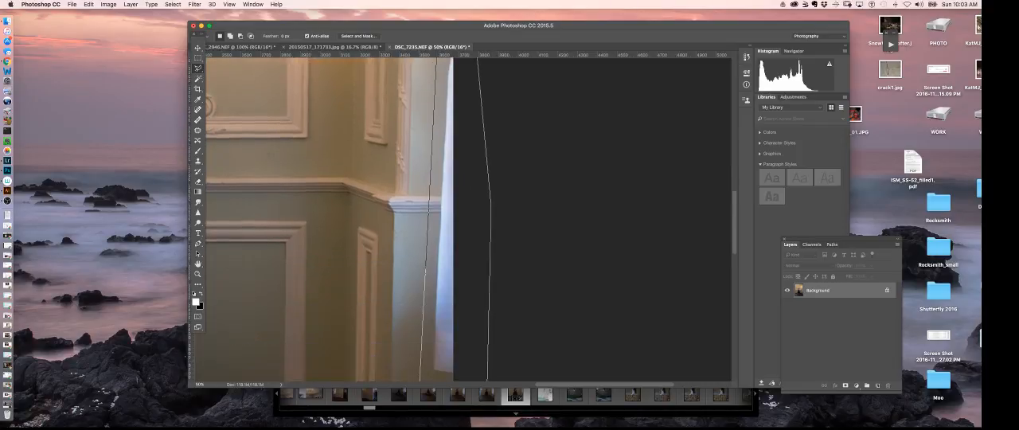
click(451, 335)
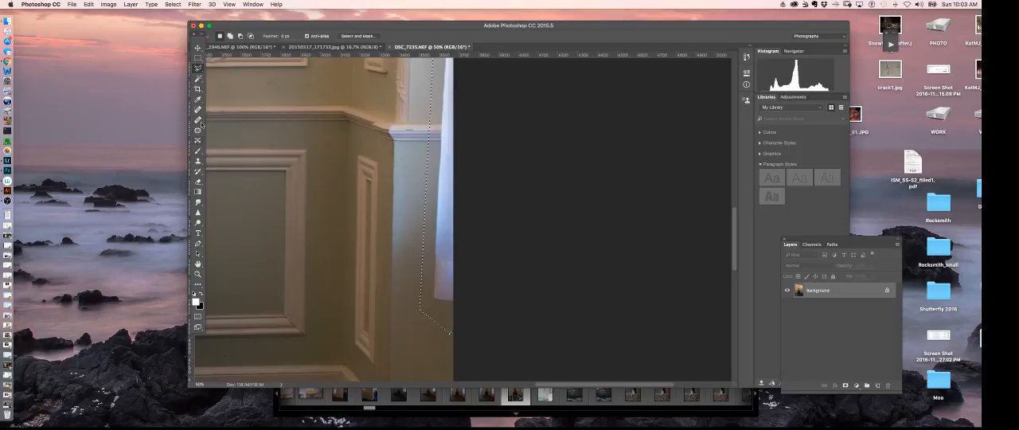
Clone plain wall over the lower end of the curtain inside the selection with the Clone Stamp
click(198, 161)
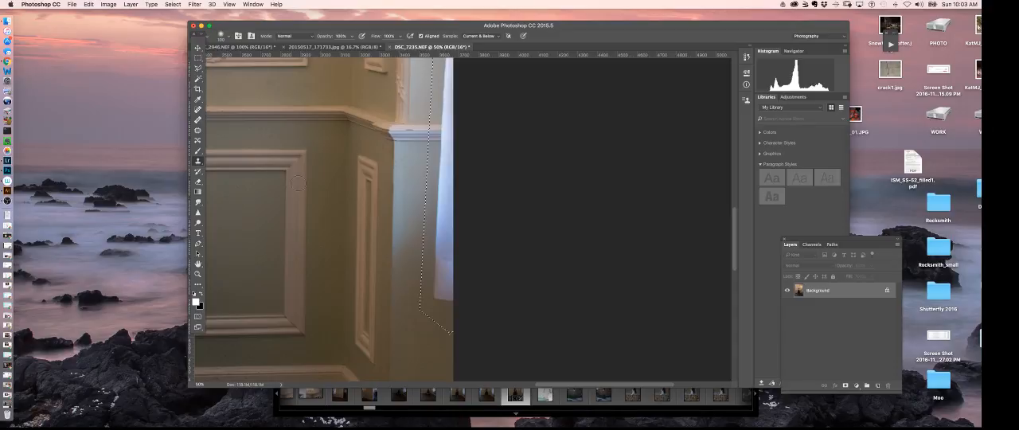
drag(495, 317, 458, 235)
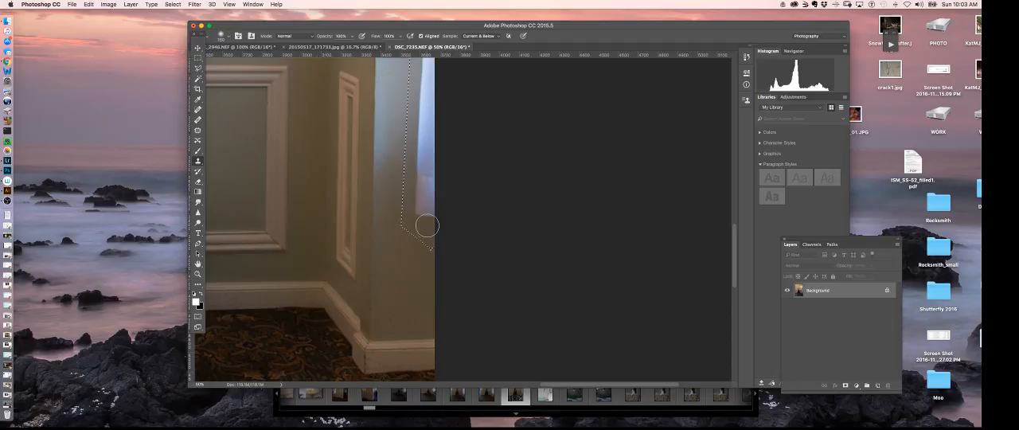
mouse_move(423, 217)
mouse_down()
mouse_move(424, 194)
mouse_move(437, 213)
mouse_move(419, 211)
mouse_move(418, 172)
mouse_up()
alt+click(416, 288)
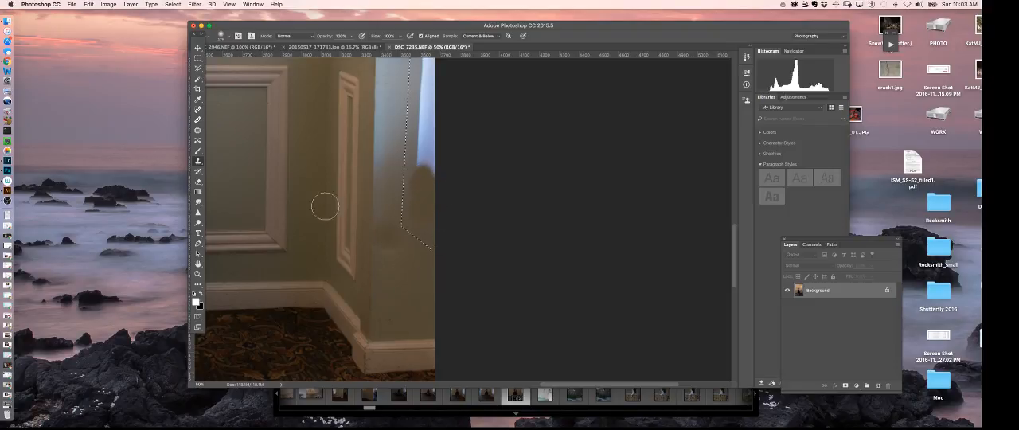
Blend the cloned patch into the wall and heal over more of the curtain's lower end with an enlarged Healing Brush
click(197, 120)
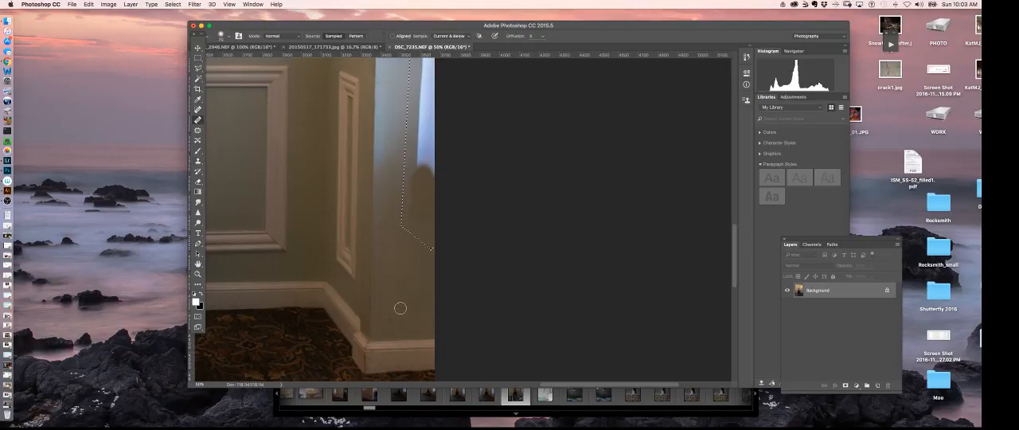
key(bracketright)
key(bracketright)
key(bracketright)
key(bracketright)
drag(424, 171, 431, 172)
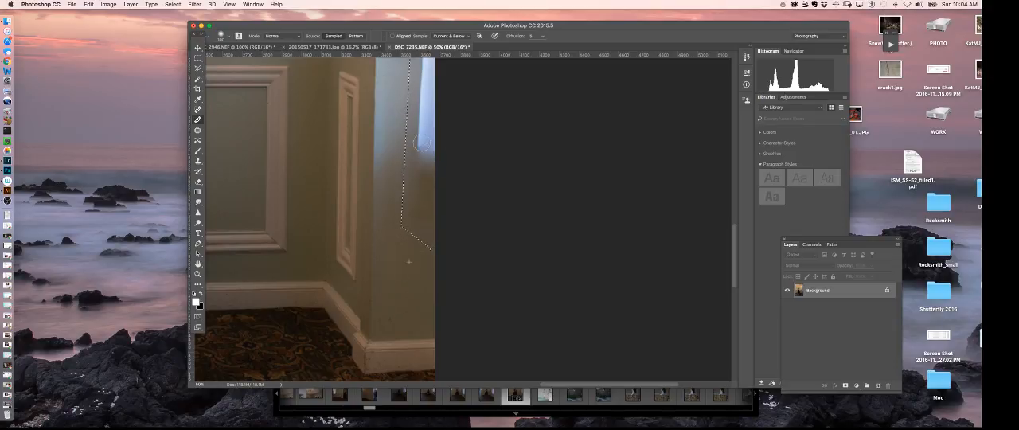
drag(422, 143, 430, 147)
alt+click(410, 287)
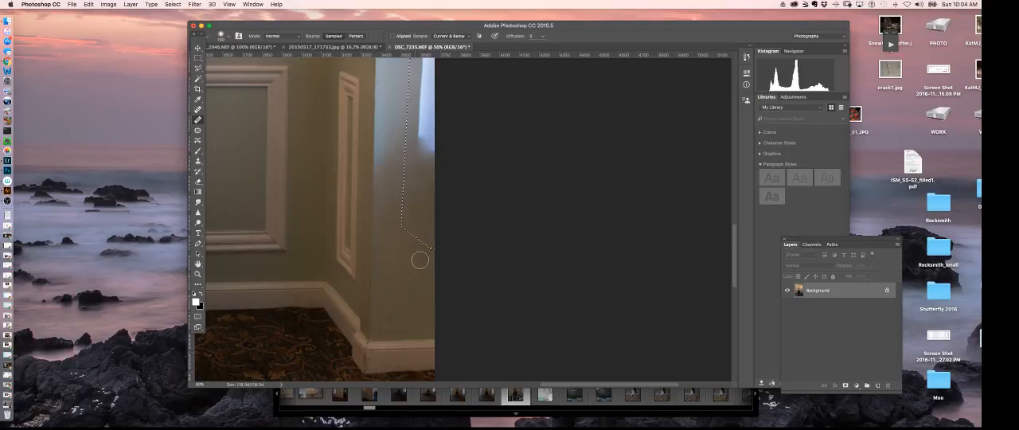
mouse_move(428, 117)
mouse_down()
mouse_move(419, 133)
mouse_move(429, 125)
mouse_up()
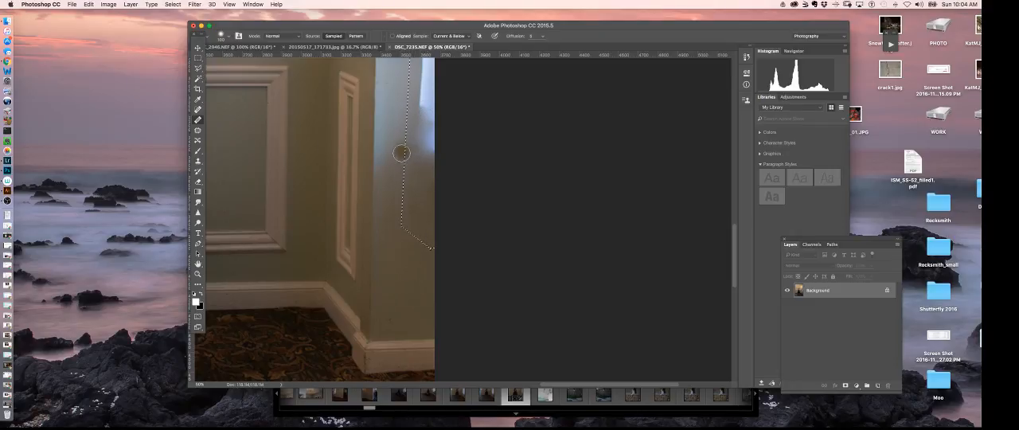
Cover the rest of the curtain below the chair rail with the Clone Stamp, and smooth it with a larger Healing Brush
drag(430, 254, 404, 326)
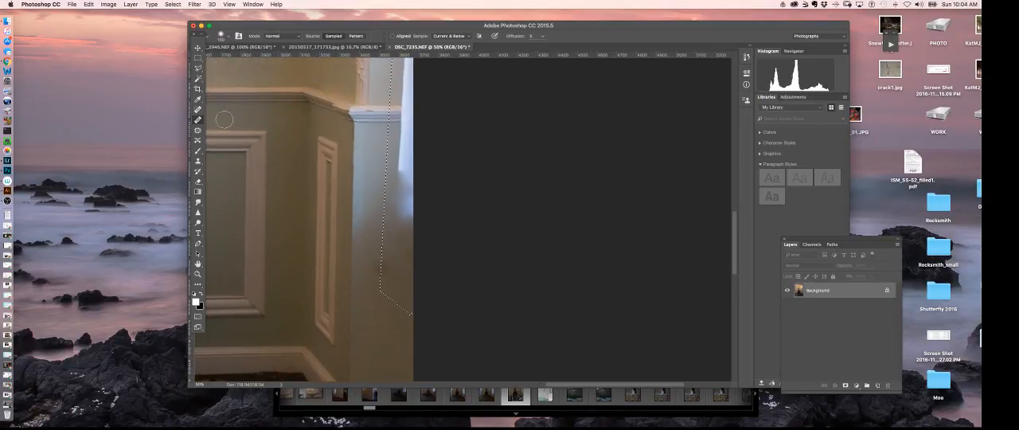
click(198, 160)
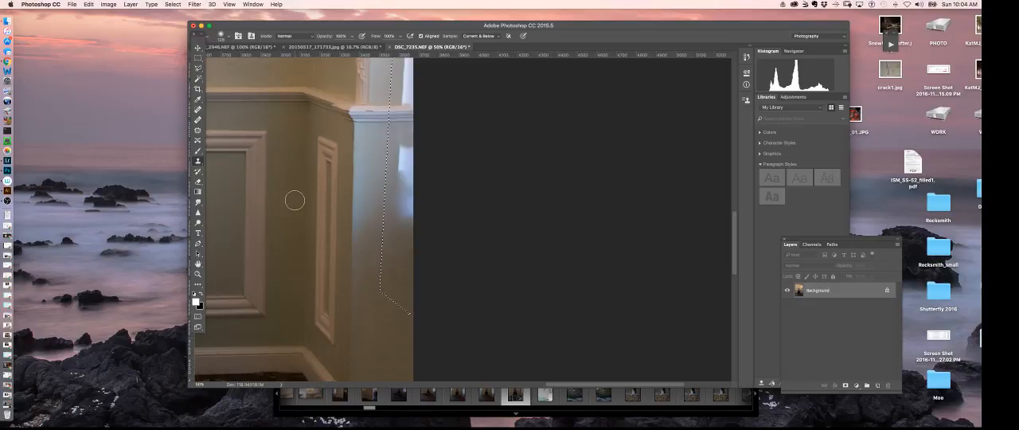
click(199, 120)
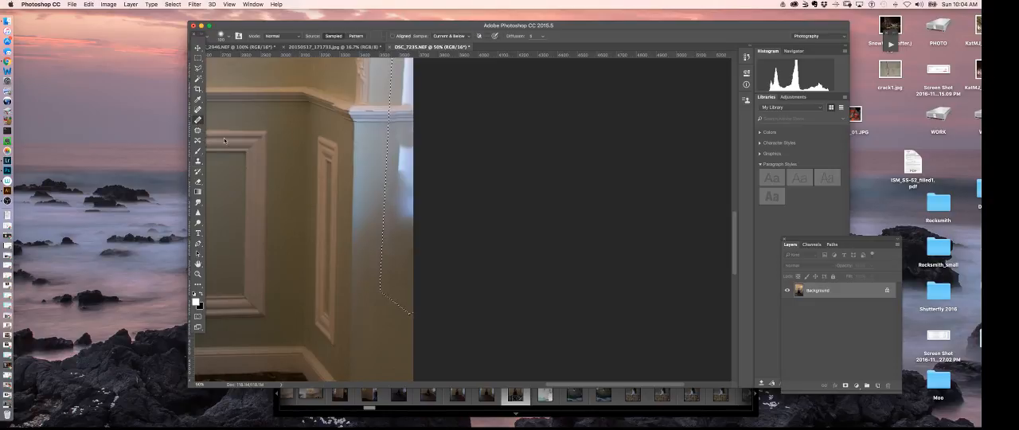
key(bracketright)
key(bracketright)
key(bracketright)
key(bracketright)
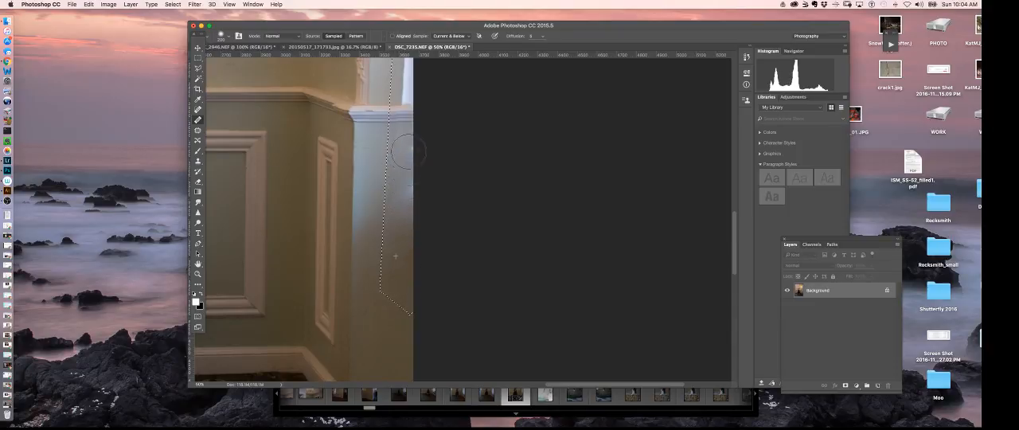
drag(406, 189, 404, 205)
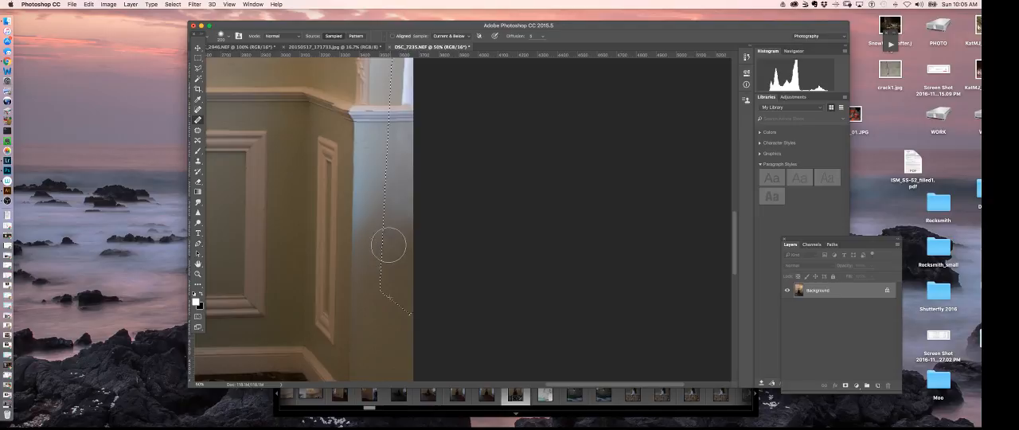
Clone plain wall over the curtain's end just above the chair rail with the Clone Stamp, and clear the selection
drag(413, 195, 409, 312)
mouse_move(446, 219)
mouse_down()
mouse_move(416, 271)
mouse_move(404, 265)
mouse_up()
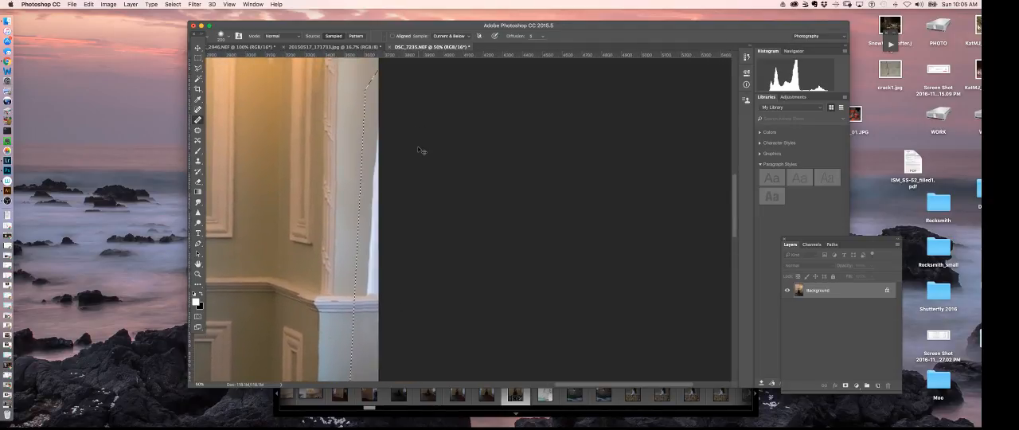
key(super+minus)
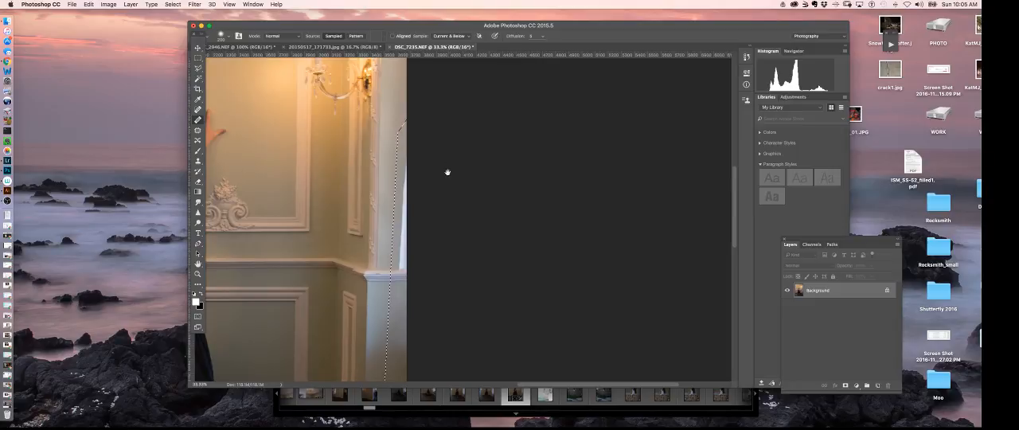
drag(448, 170, 448, 264)
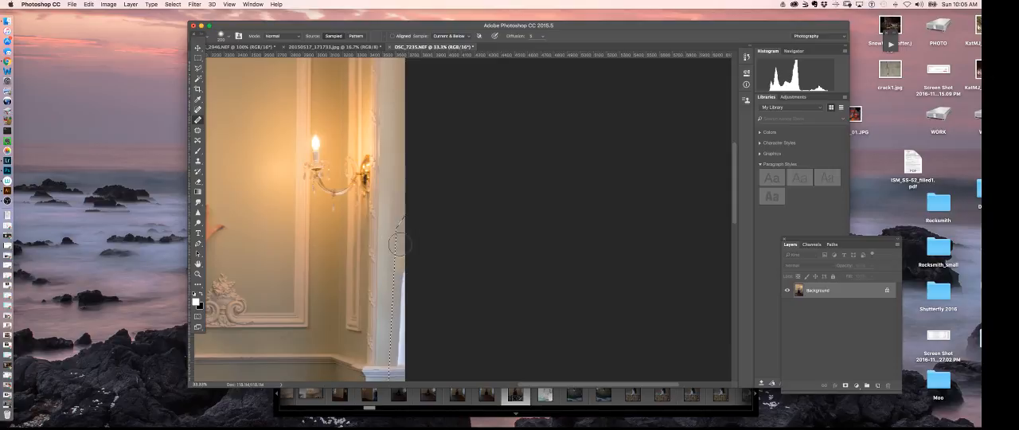
drag(420, 334, 416, 166)
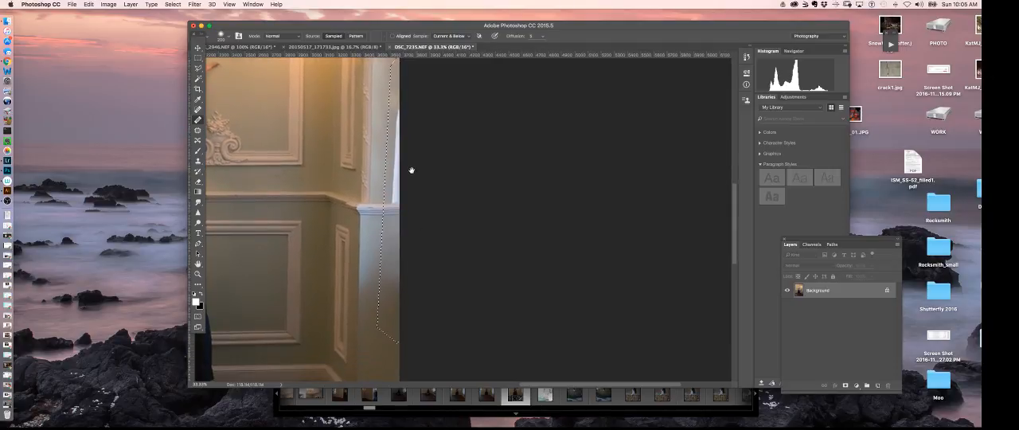
key(super+plus)
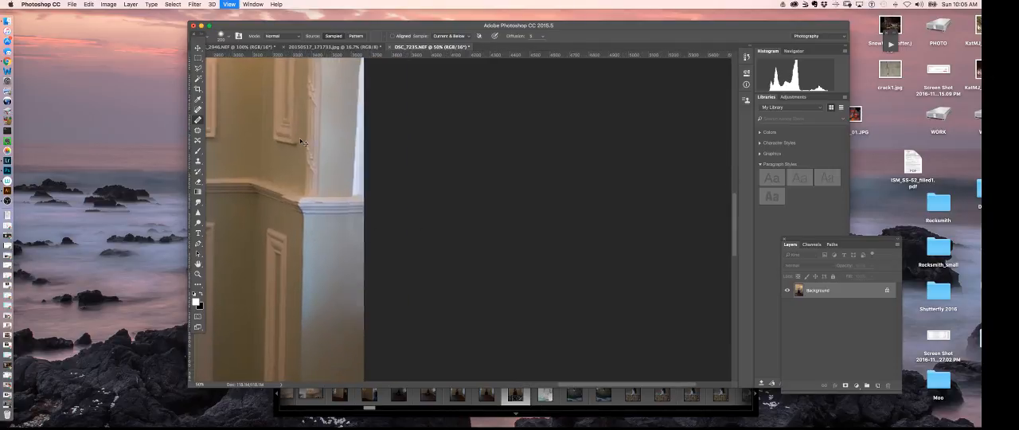
key(super+plus)
drag(345, 193, 352, 251)
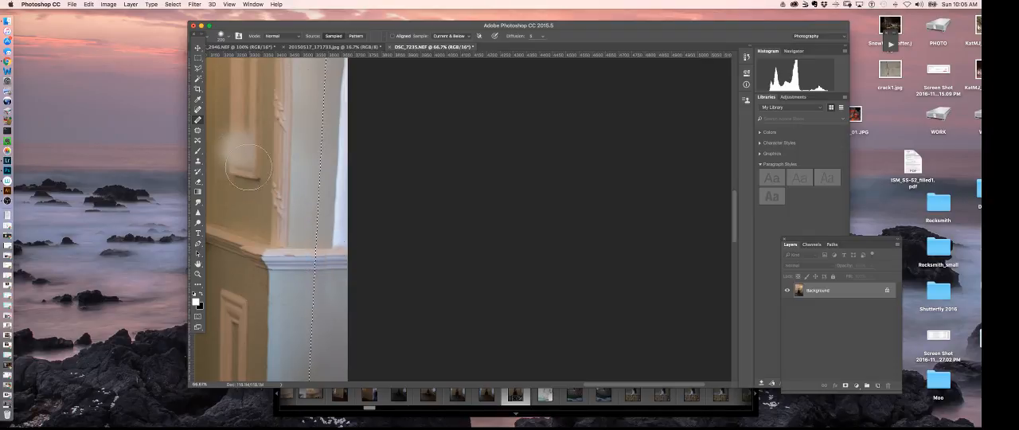
click(197, 161)
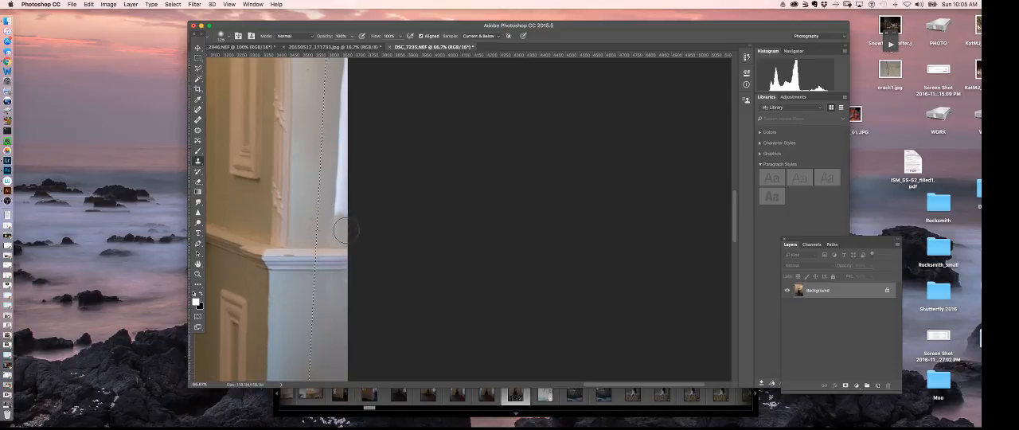
click(338, 196)
key(super+d)
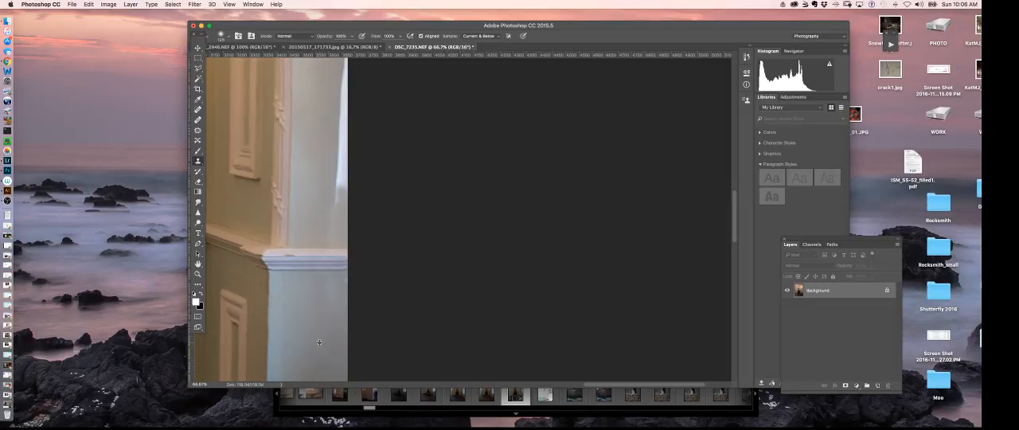
click(336, 198)
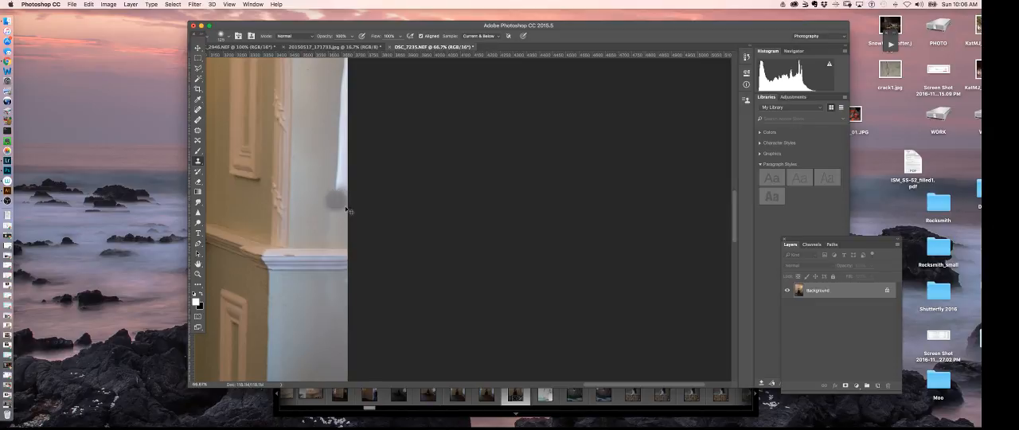
key(super+z)
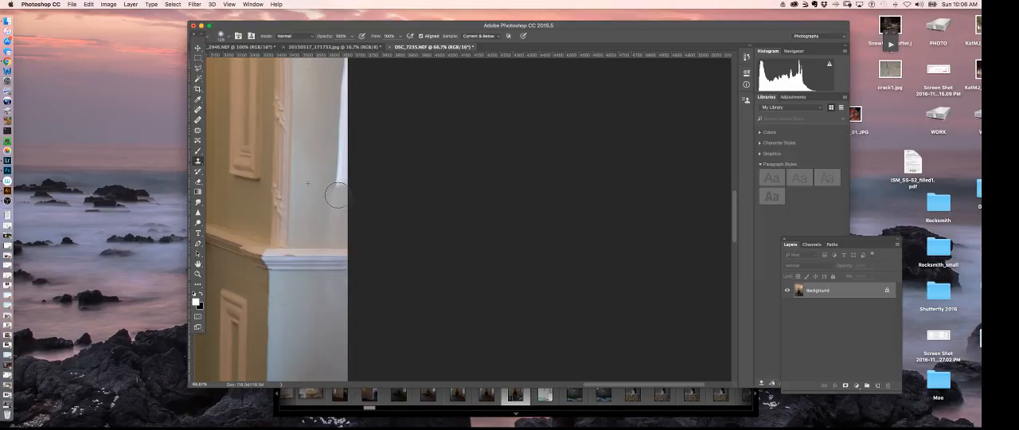
Clone wall sampled beside the remaining strip of curtain above the chair rail over it until the strip is covered
scroll(357, 215, up, 5)
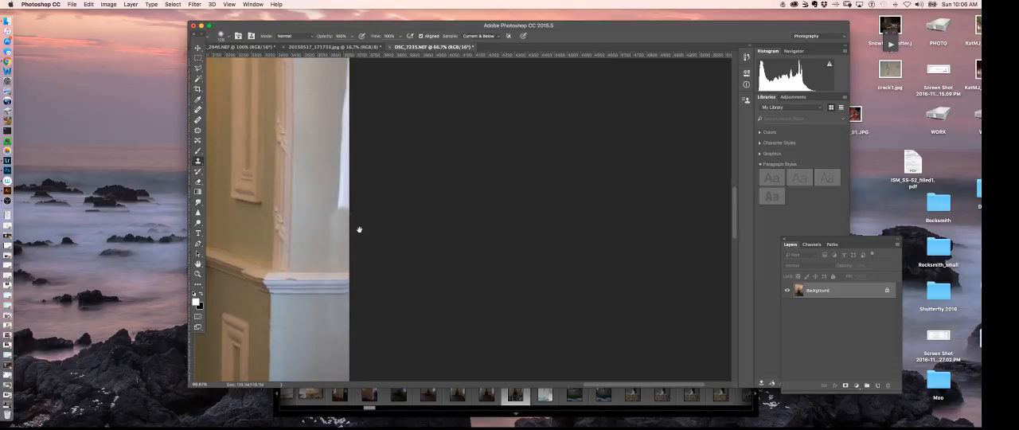
alt+click(345, 140)
mouse_move(356, 150)
mouse_down()
mouse_move(366, 135)
mouse_move(350, 226)
mouse_up()
alt+click(332, 227)
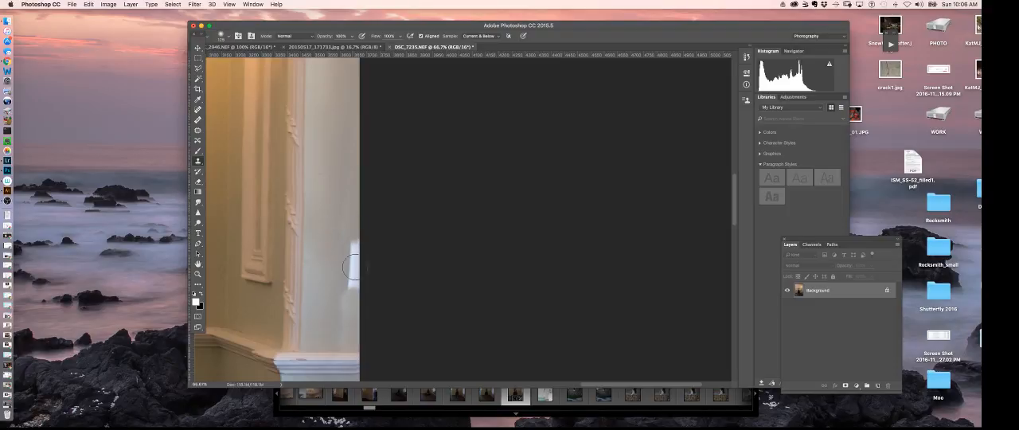
mouse_move(353, 263)
mouse_down()
mouse_move(350, 290)
mouse_move(352, 275)
mouse_up()
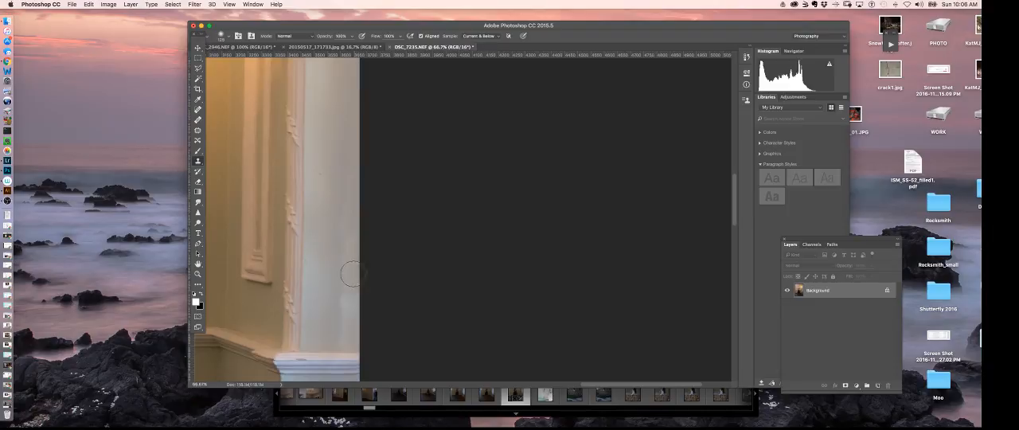
Smooth the uneven cloned areas of the wall above the chair rail with a smaller Healing Brush
click(198, 120)
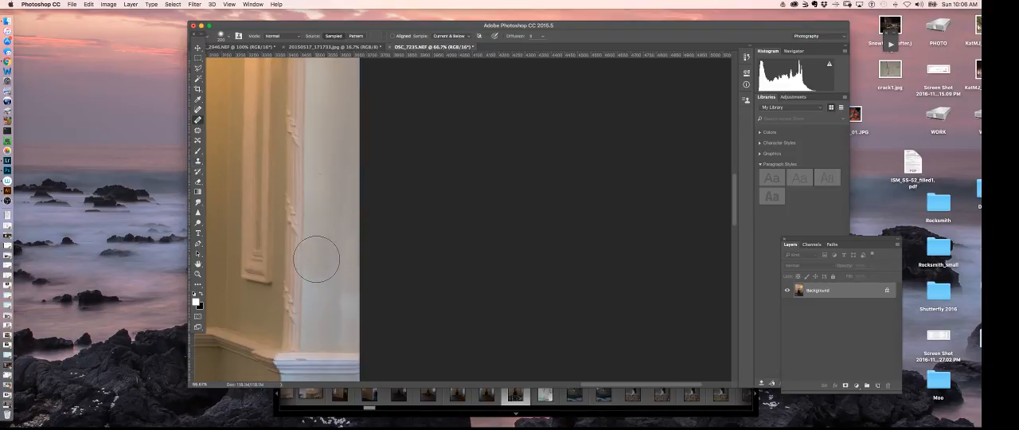
key(bracketleft)
key(bracketleft)
key(bracketleft)
key(bracketleft)
key(bracketleft)
key(bracketleft)
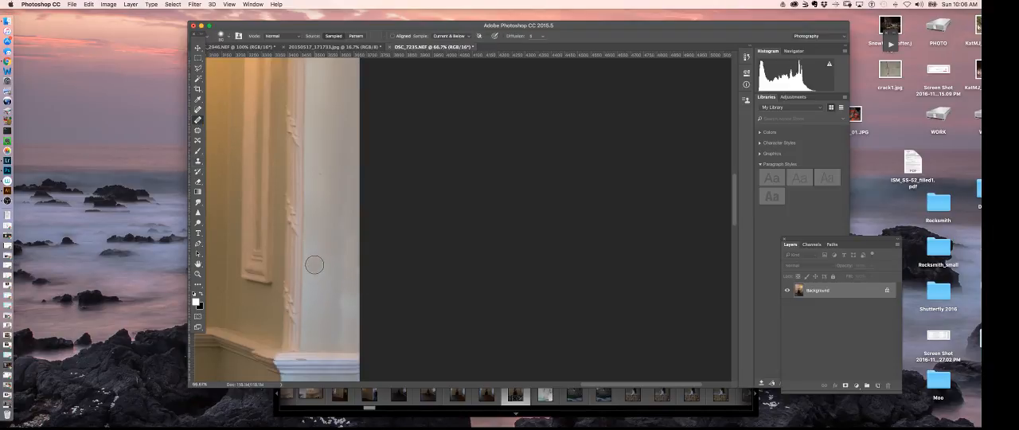
alt+click(326, 312)
mouse_move(340, 316)
mouse_down()
mouse_move(354, 282)
mouse_move(343, 291)
mouse_move(348, 236)
mouse_move(350, 277)
mouse_move(358, 266)
mouse_move(347, 223)
mouse_up()
alt+click(325, 284)
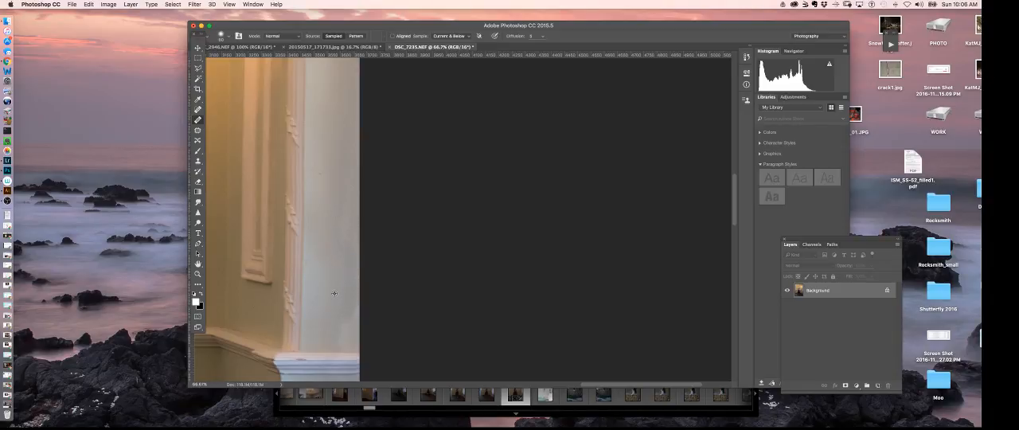
mouse_move(345, 334)
mouse_down()
mouse_move(352, 312)
mouse_move(337, 332)
mouse_up()
Review the whole retouched photo, and examine the woman and the upper wall more closely
key(super+minus)
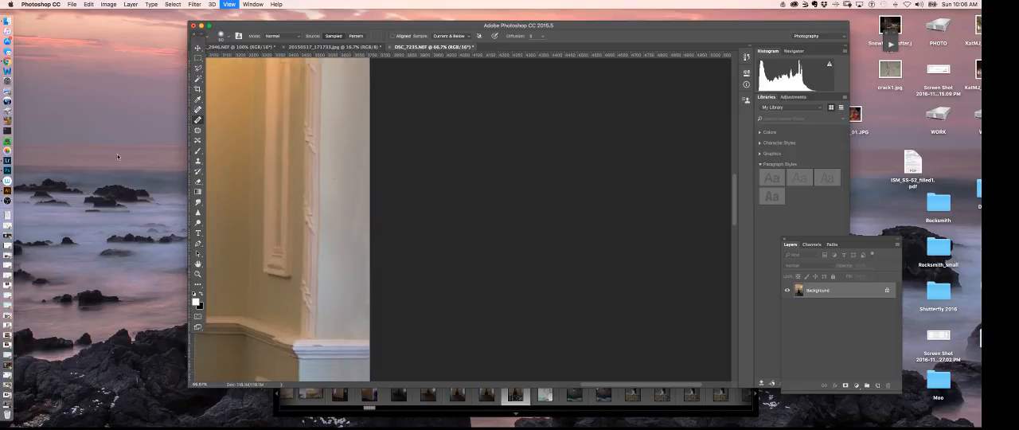
key(super+minus)
key(super+minus)
key(super+minus)
key(super+minus)
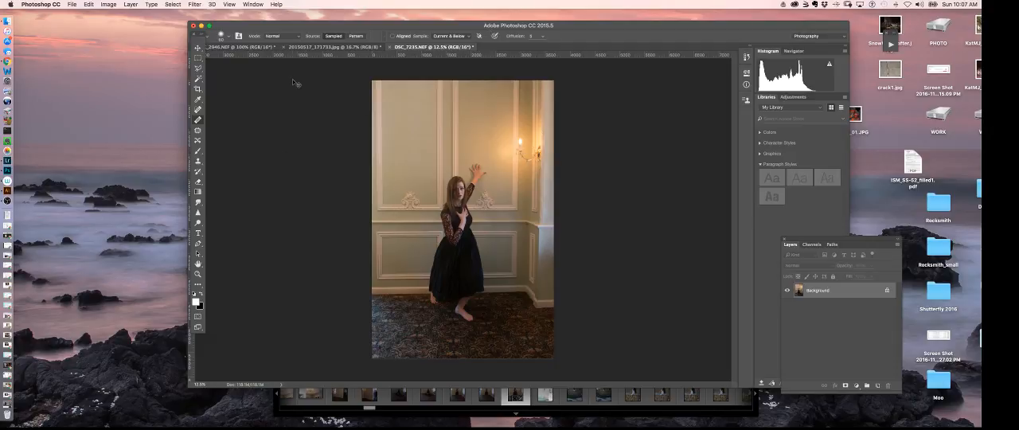
key(super+equal)
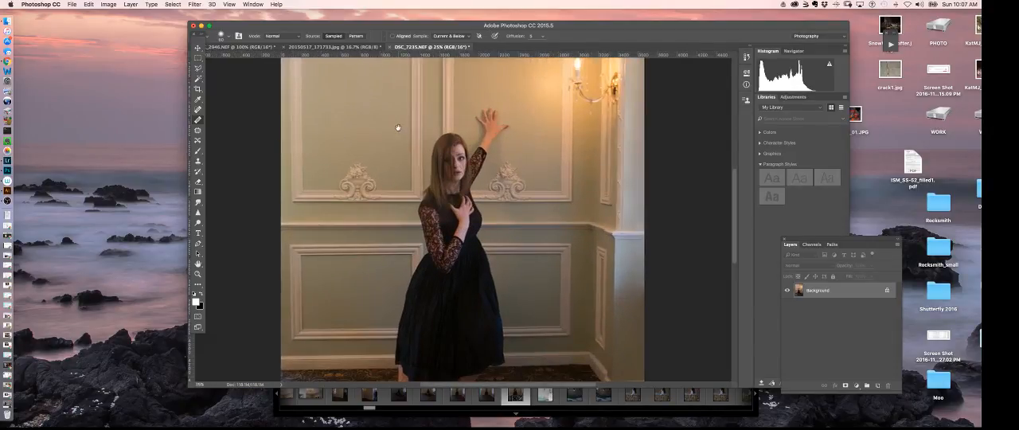
drag(398, 127, 395, 207)
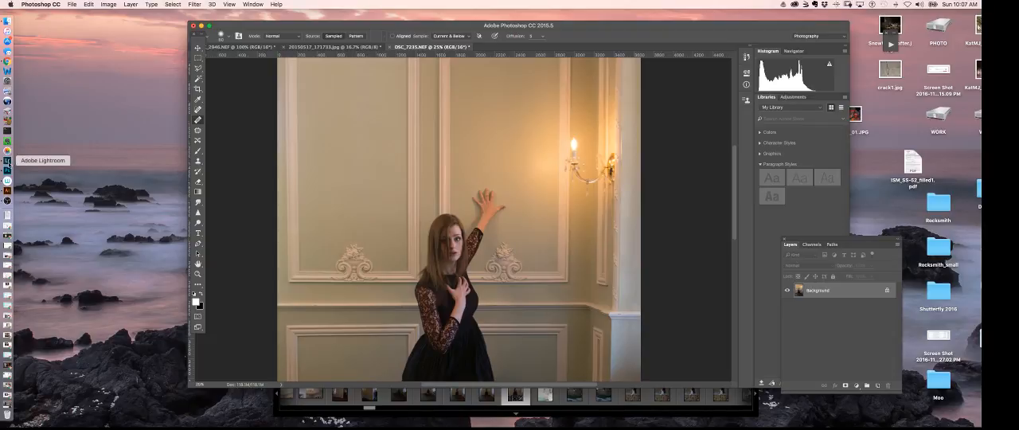
Switch to Lightroom, open the Library module and look through the list of photo folders
click(8, 161)
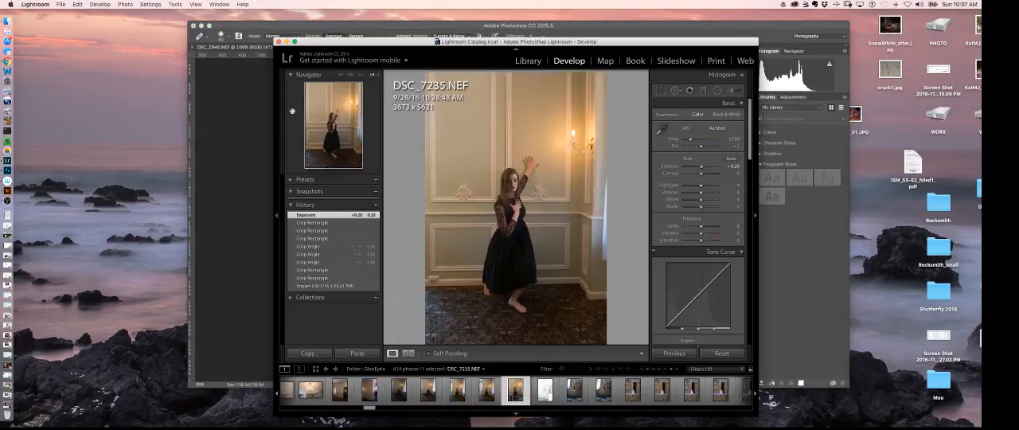
drag(395, 42, 335, 32)
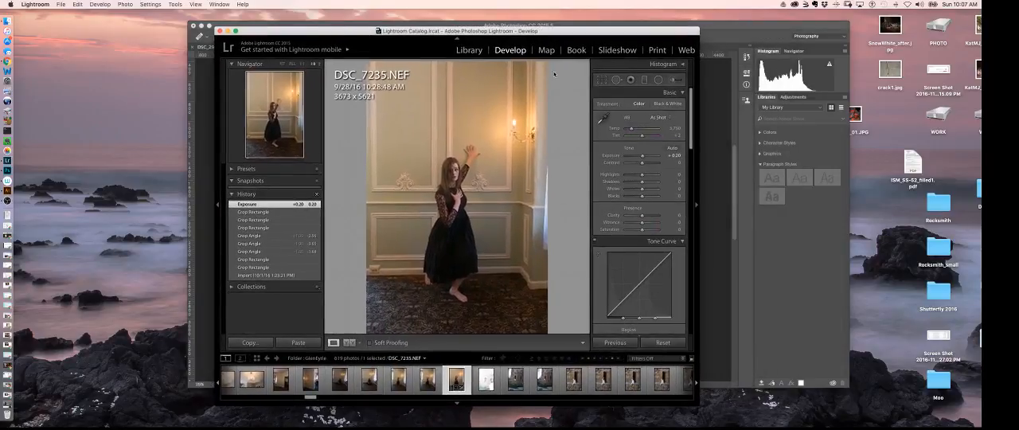
click(469, 50)
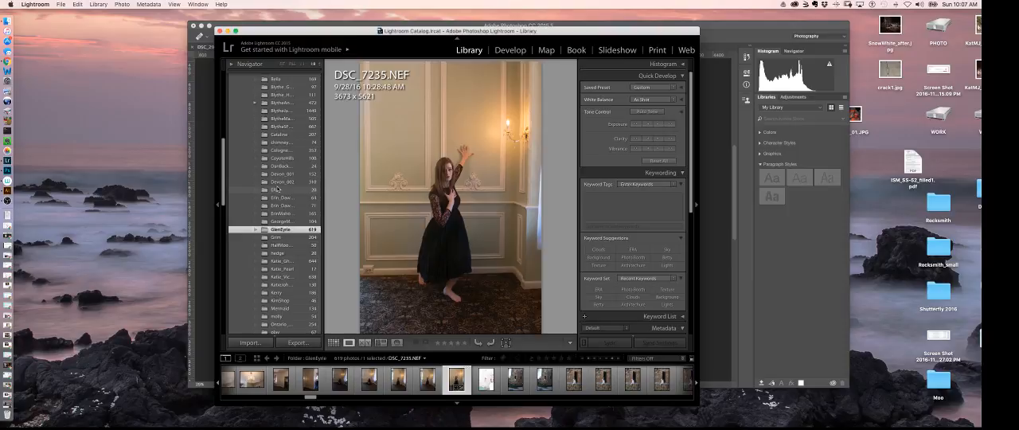
drag(223, 182, 224, 146)
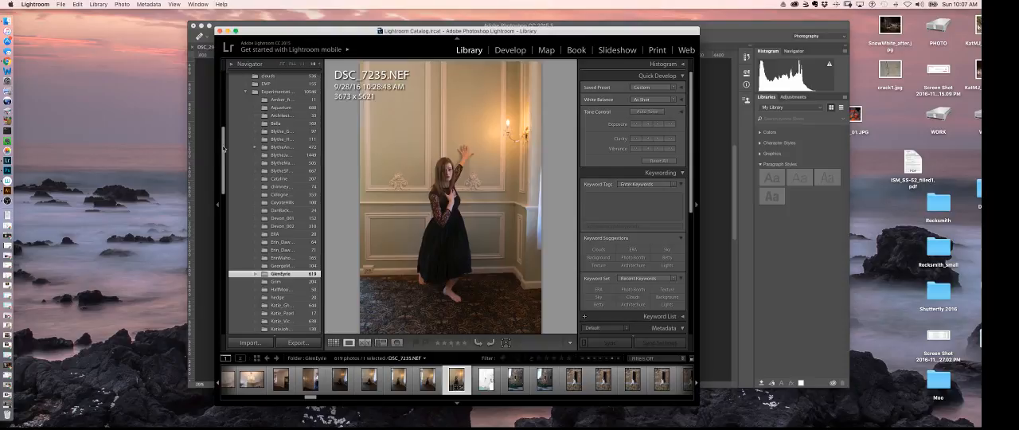
Switch to Finder and open the 00_Textures folder inside Photos on the WORK drive
click(8, 19)
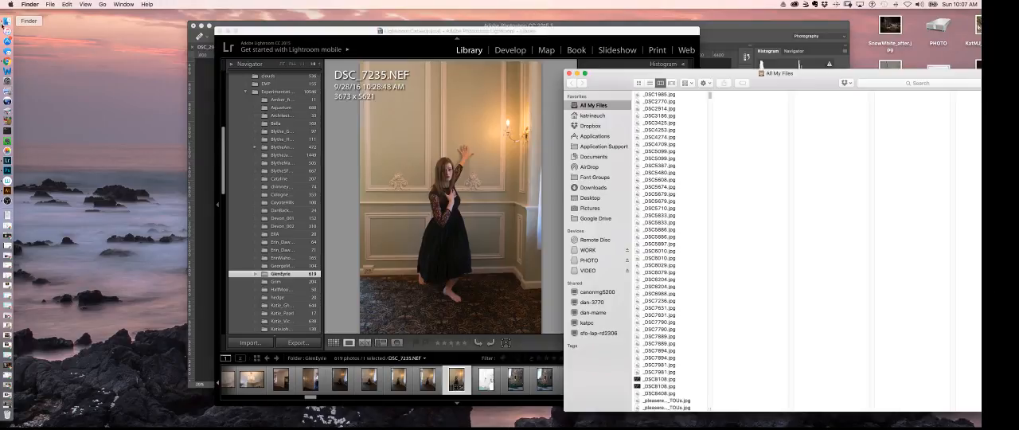
drag(629, 81, 374, 46)
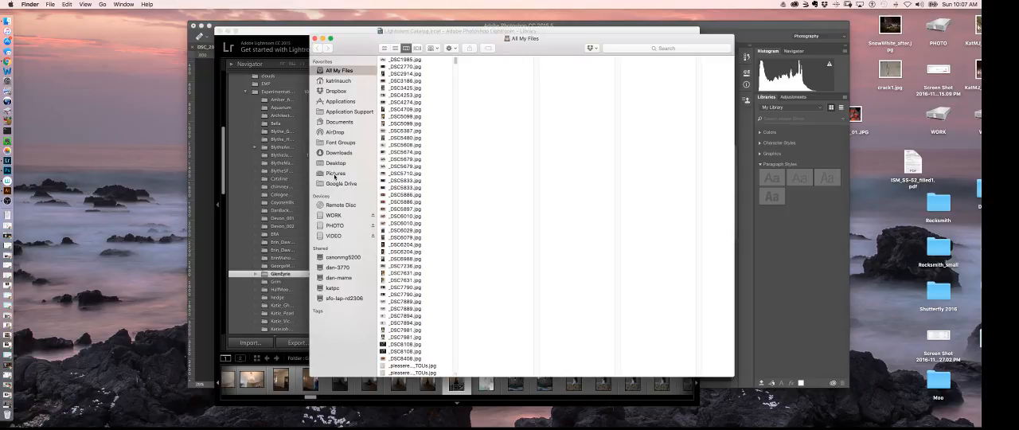
click(334, 175)
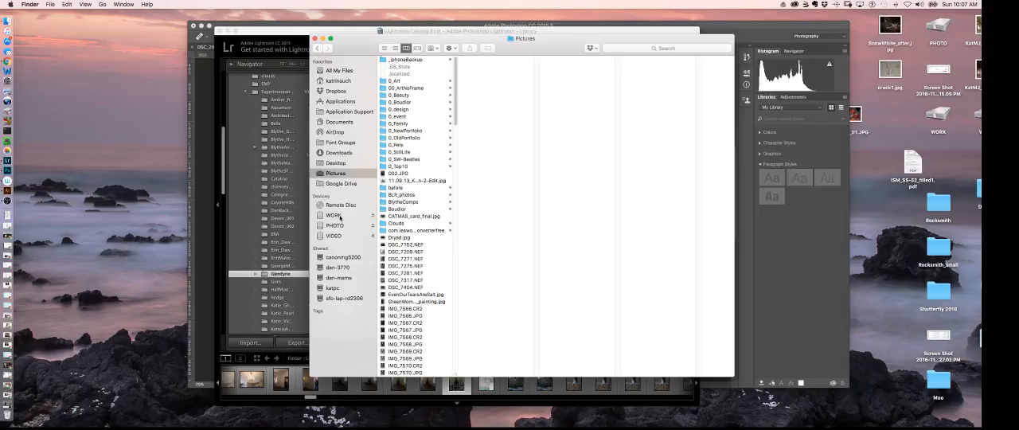
click(334, 215)
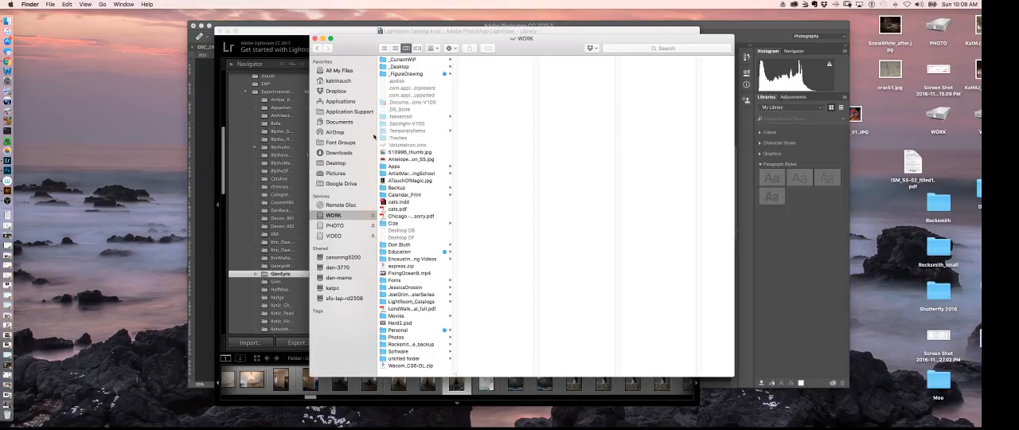
click(402, 337)
click(489, 67)
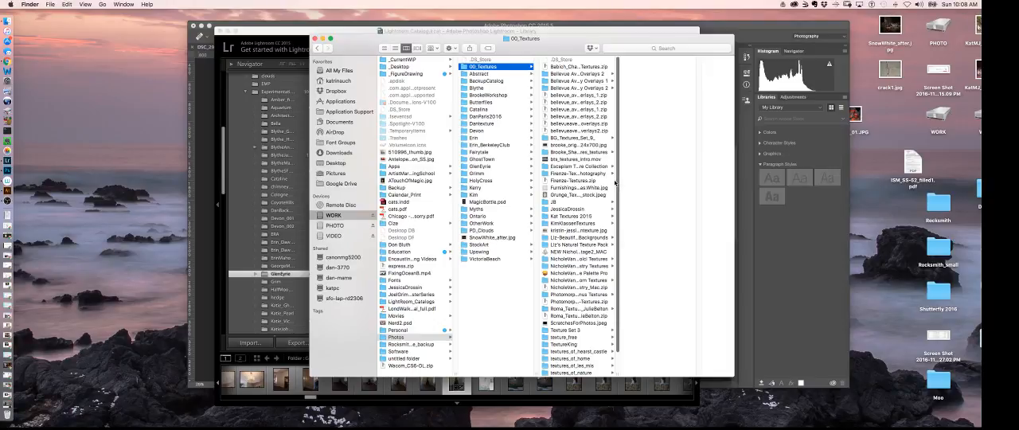
Look through the texture collections in 00_Textures and open the textures_of_hearst_castle folder
scroll(619, 182, down, 3)
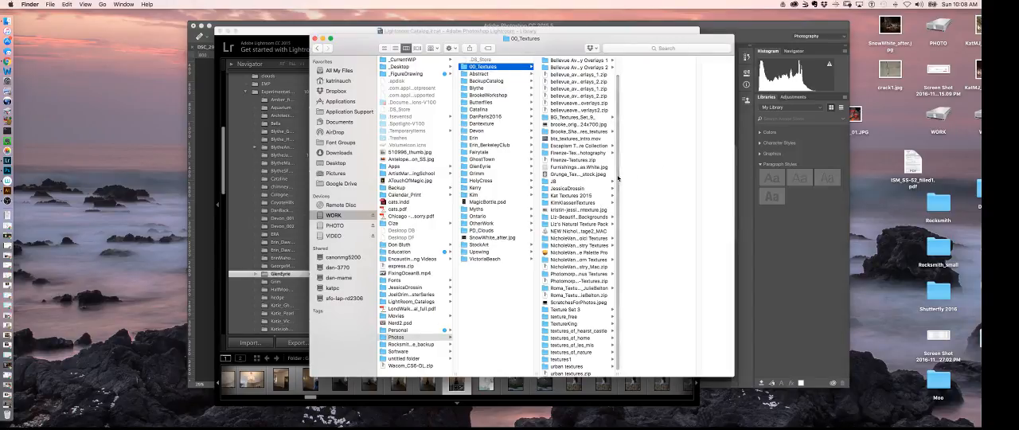
scroll(618, 173, up, 1)
scroll(618, 183, down, 1)
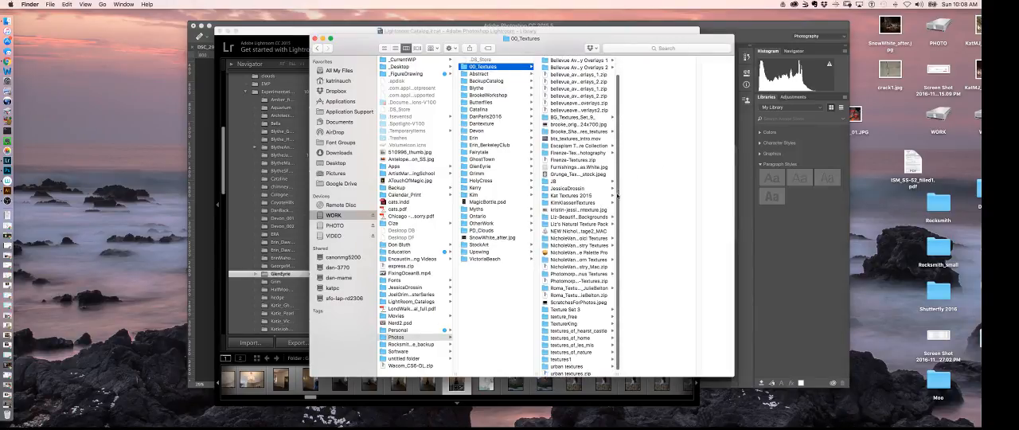
click(578, 330)
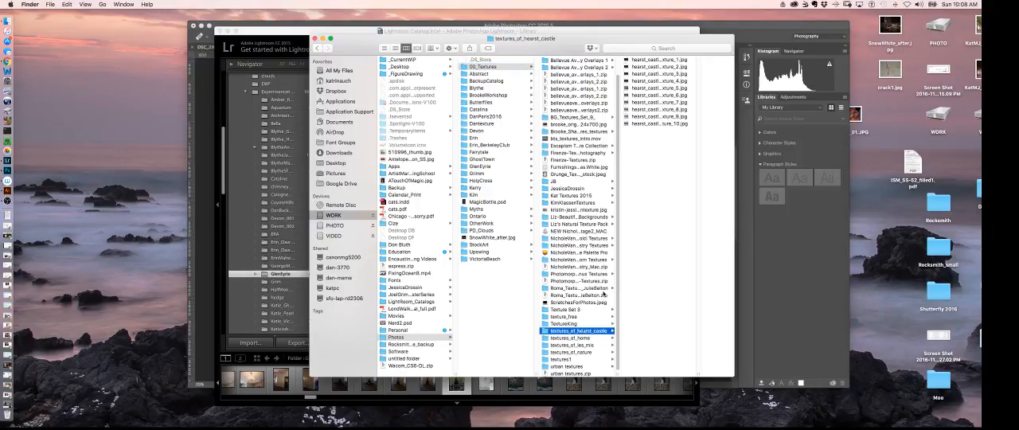
Preview the Hearst Castle texture images one after another, from hearst_castle_texture_1.jpg to hearst_castle_texture_10.jpg
click(670, 58)
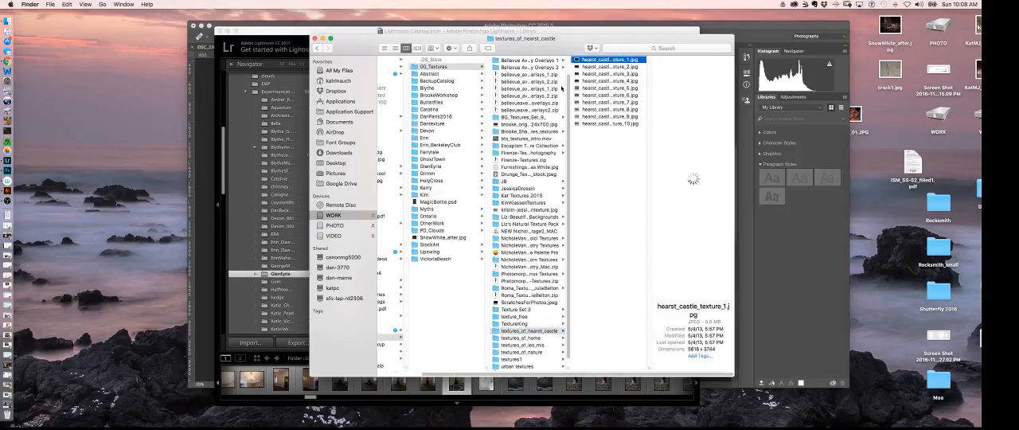
key(Down)
key(Down)
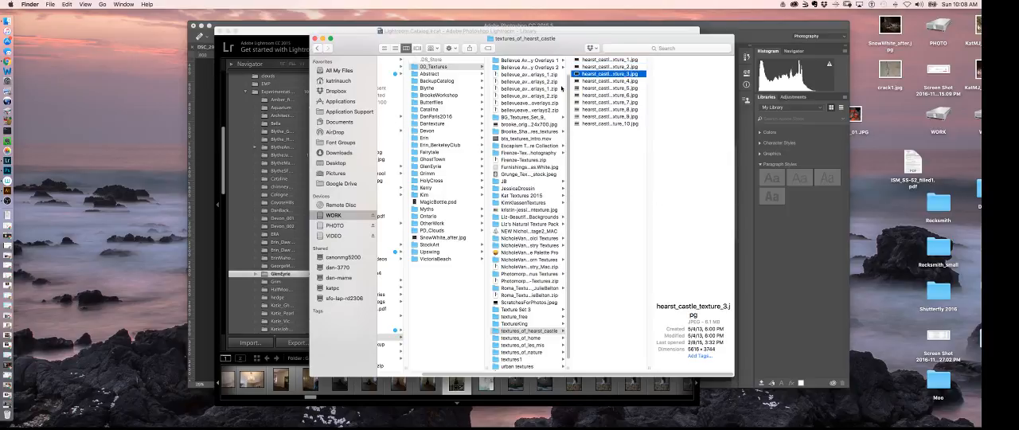
key(Down)
key(Down)
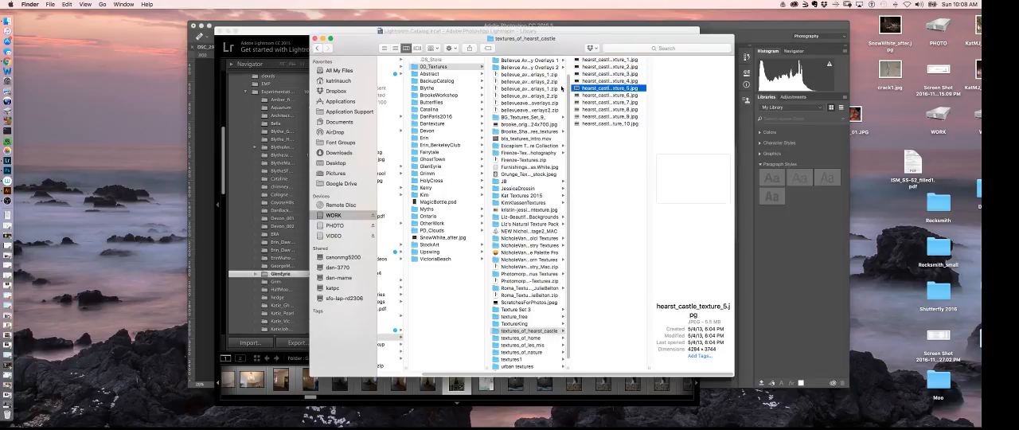
key(Down)
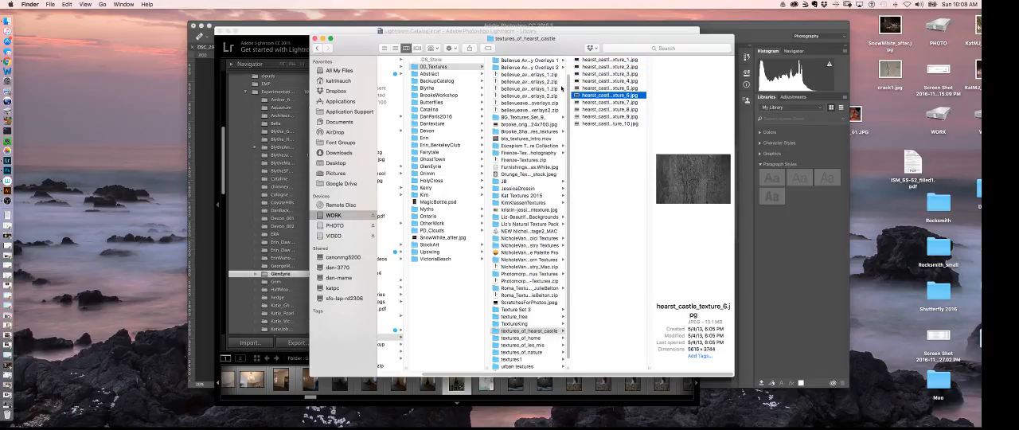
key(Down)
key(Down)
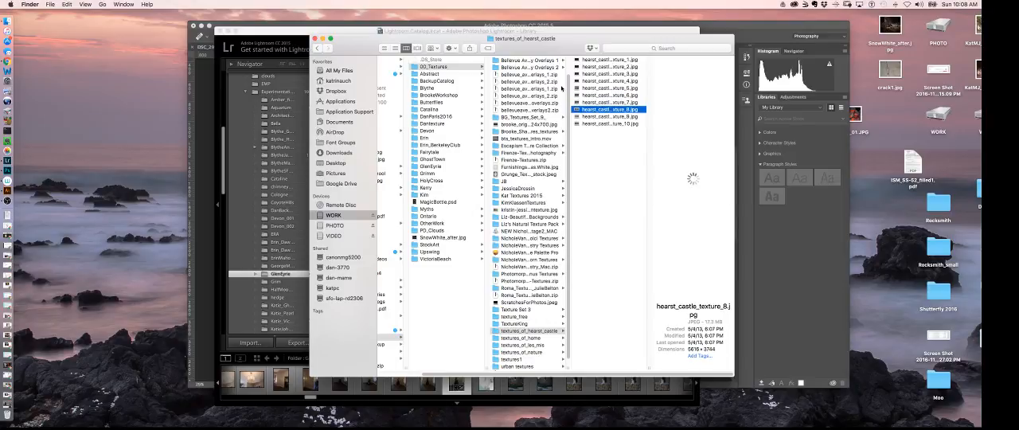
key(Down)
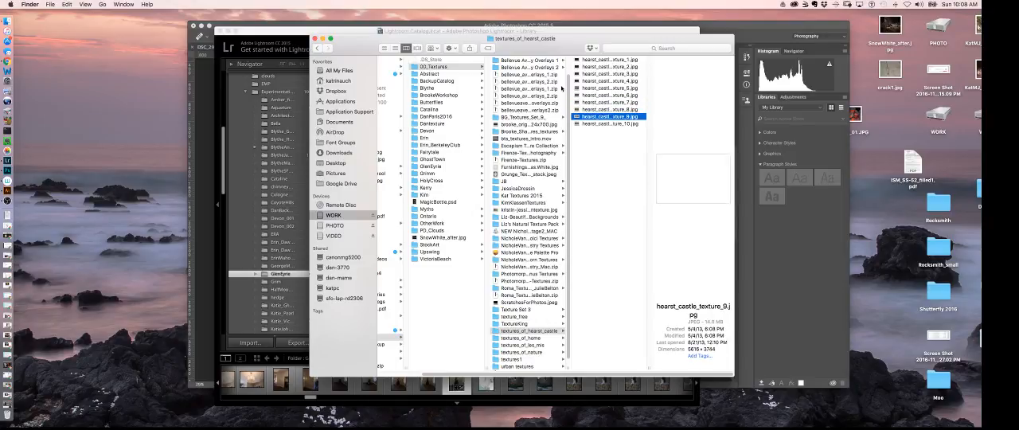
key(Down)
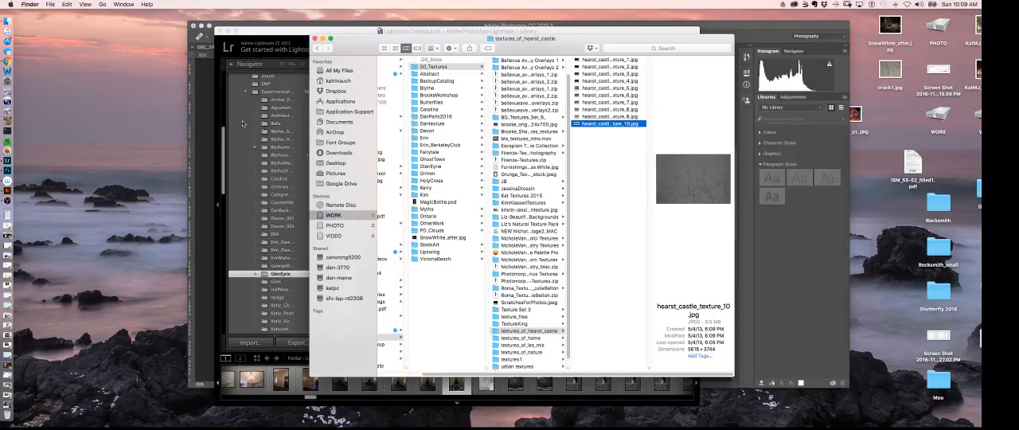
Open hearst_castle_texture_10.jpg in Photoshop and paste its whole image into DSC_7235.NEF as a new layer, accepting the colour conversion
drag(576, 126, 14, 168)
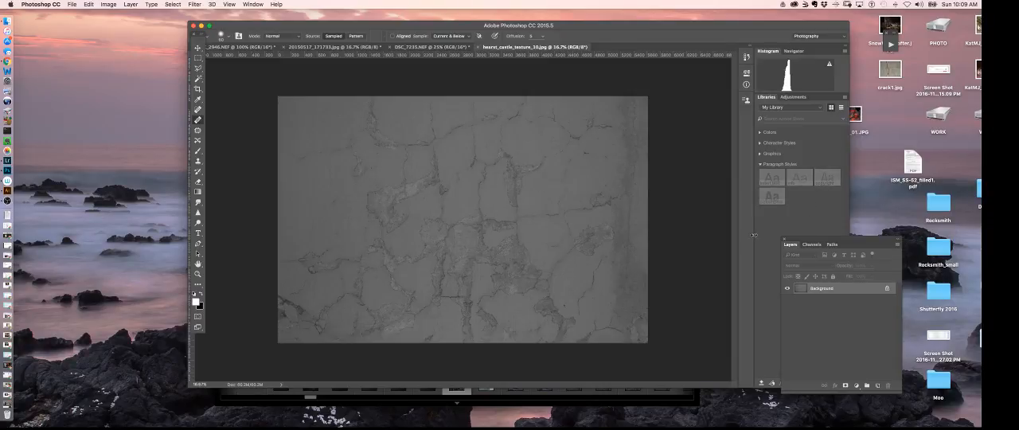
key(super+a)
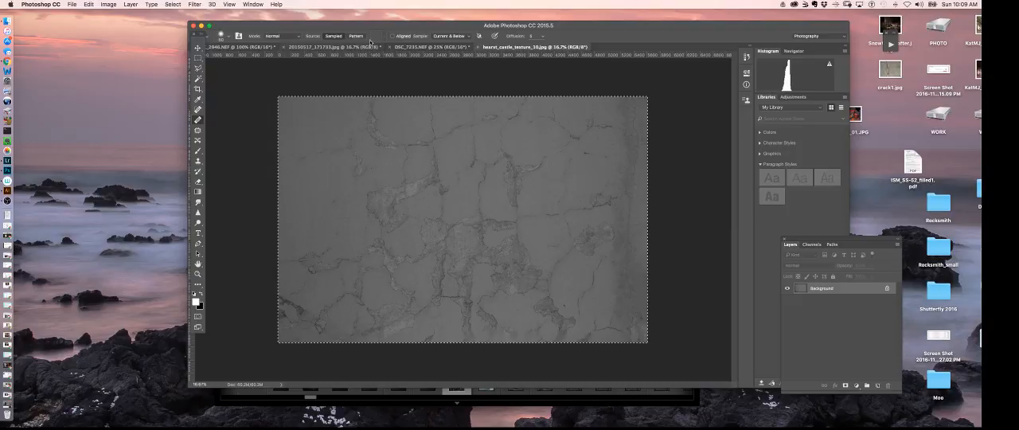
click(398, 47)
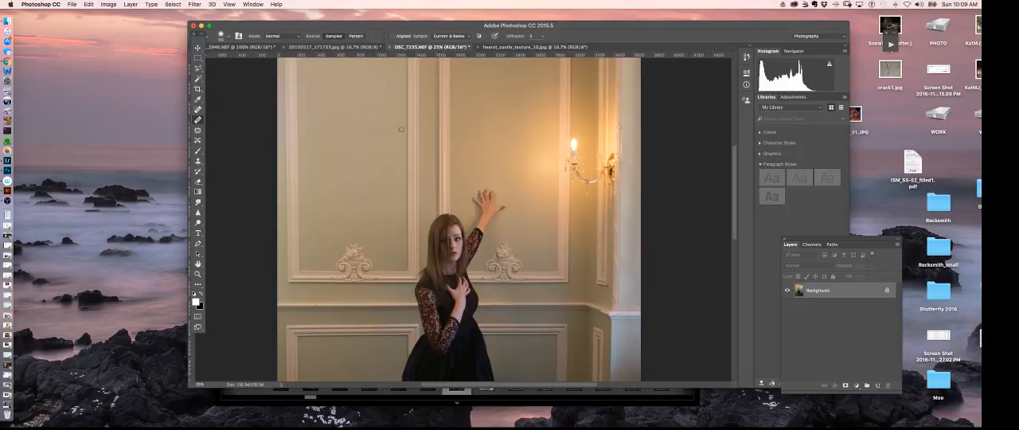
key(super+v)
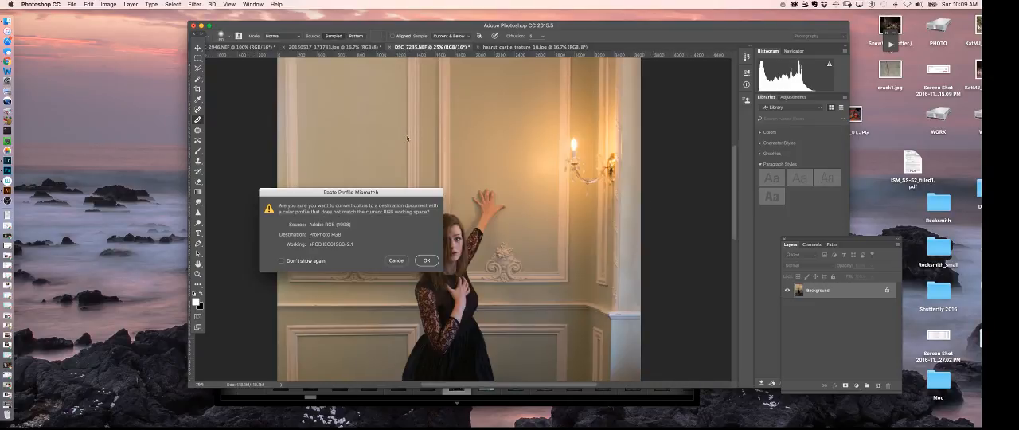
click(427, 260)
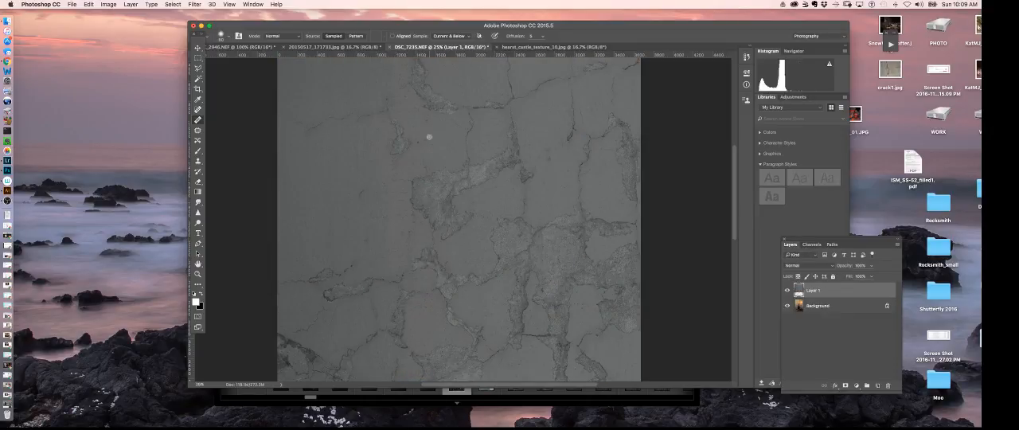
Rotate the pasted crack texture about 90 degrees, scale it to about 40%, and place it over the upper wall panel behind the woman's raised hand
key(super+minus)
key(super+minus)
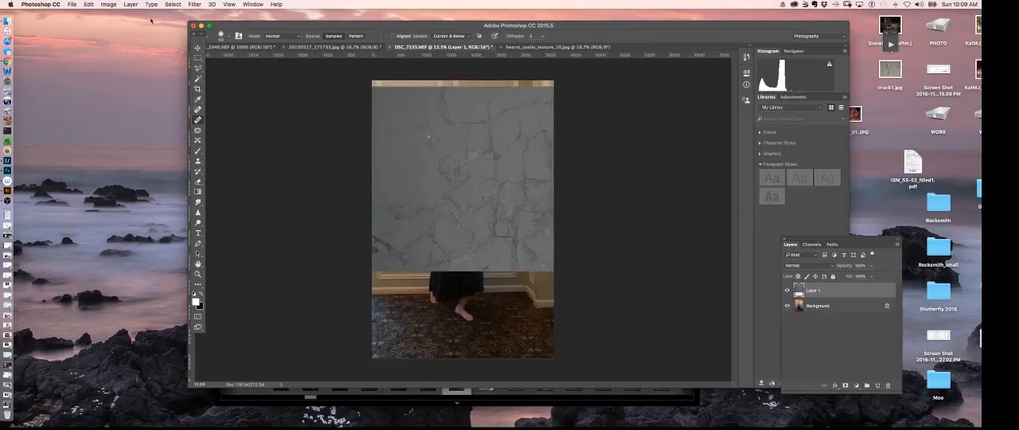
key(super+t)
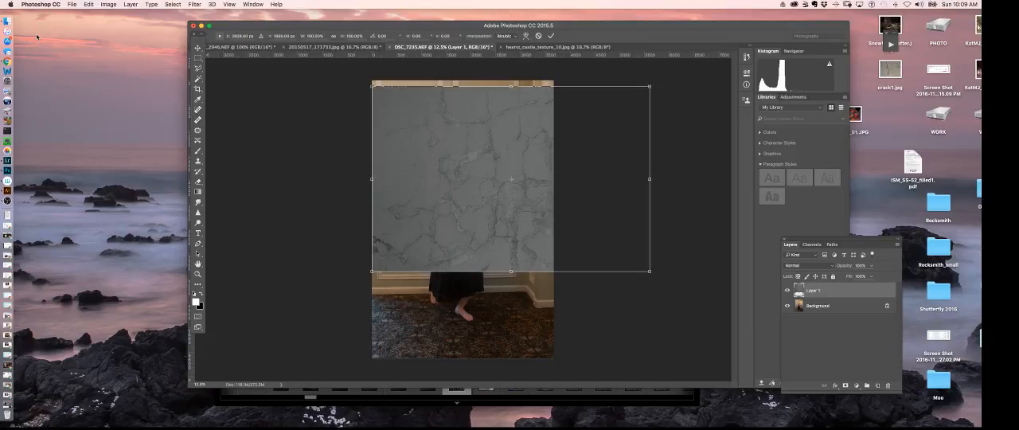
drag(662, 86, 471, 249)
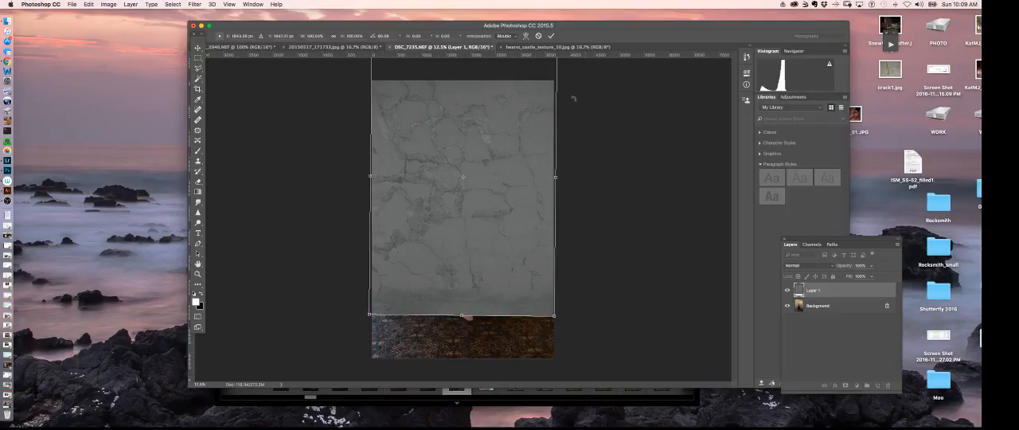
drag(553, 315, 482, 204)
drag(436, 173, 477, 182)
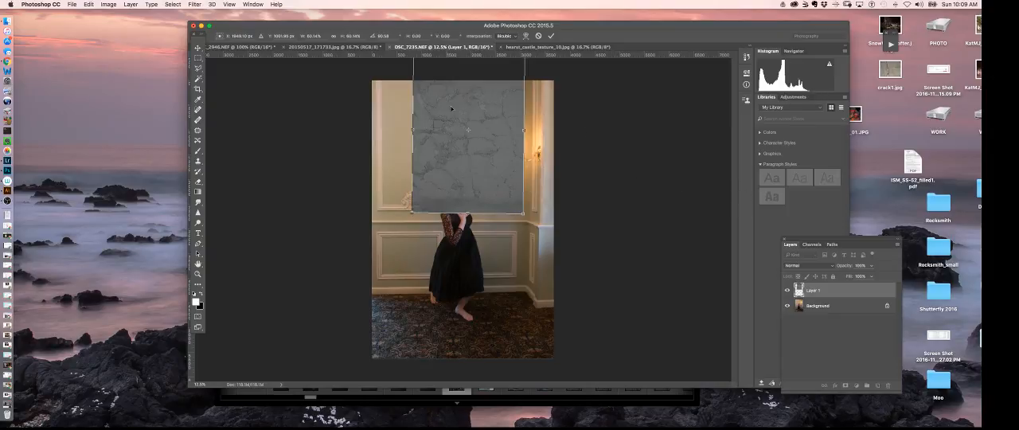
drag(451, 109, 460, 178)
drag(421, 114, 448, 145)
drag(484, 207, 492, 166)
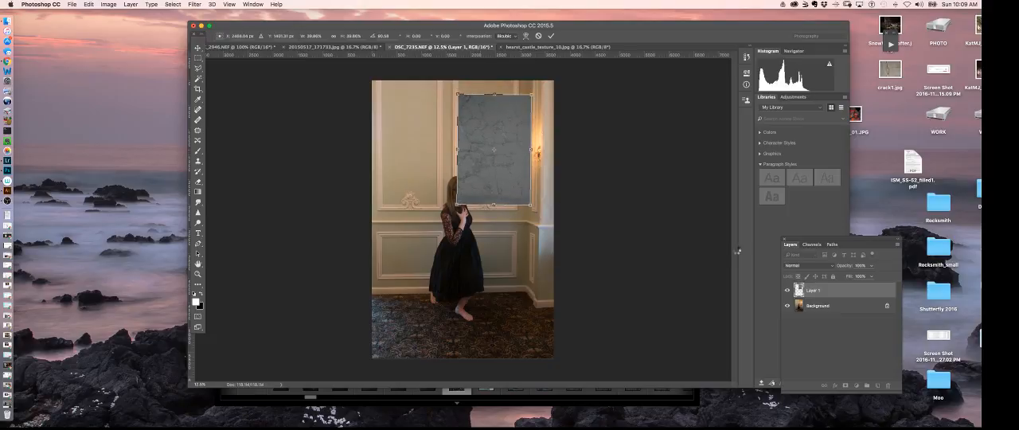
key(Return)
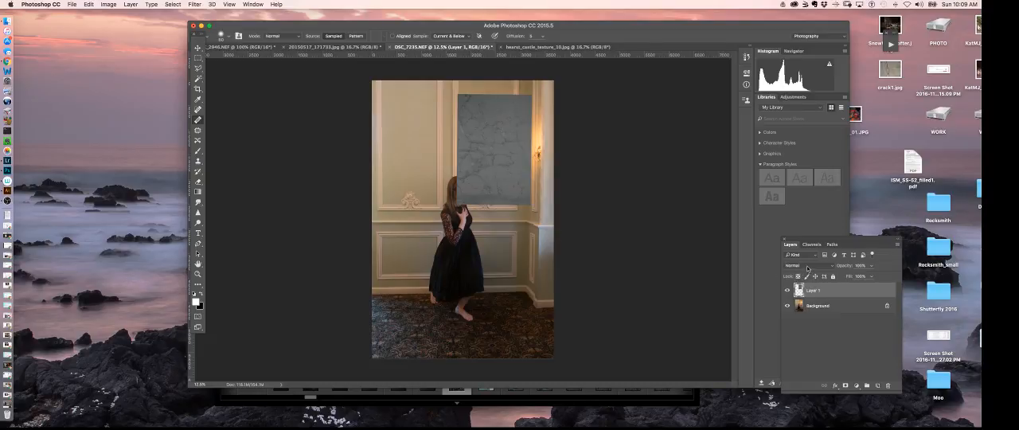
Try the Overlay blend mode on the crack texture layer and examine the cracks on the wall panel more closely
click(807, 267)
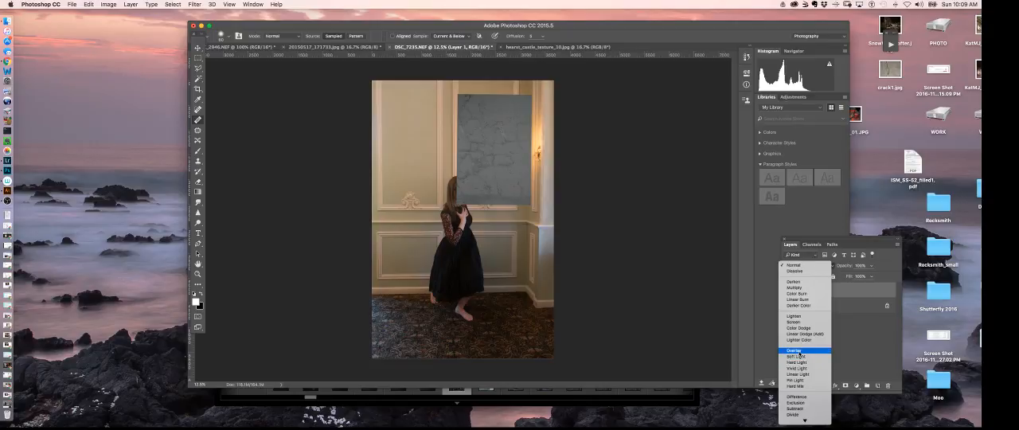
click(796, 351)
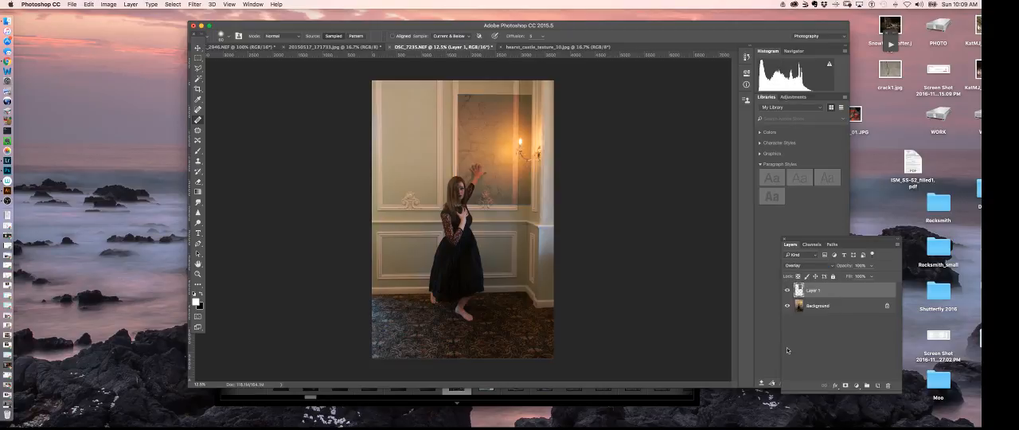
key(super+equal)
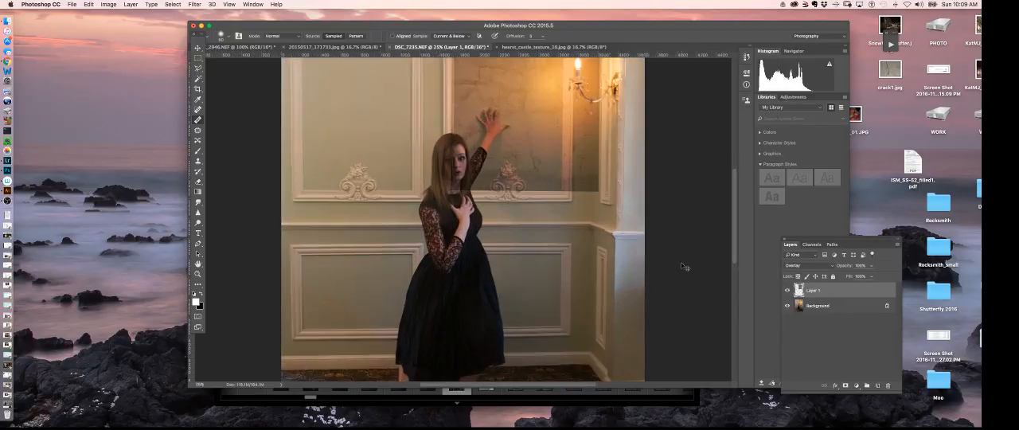
key(super+equal)
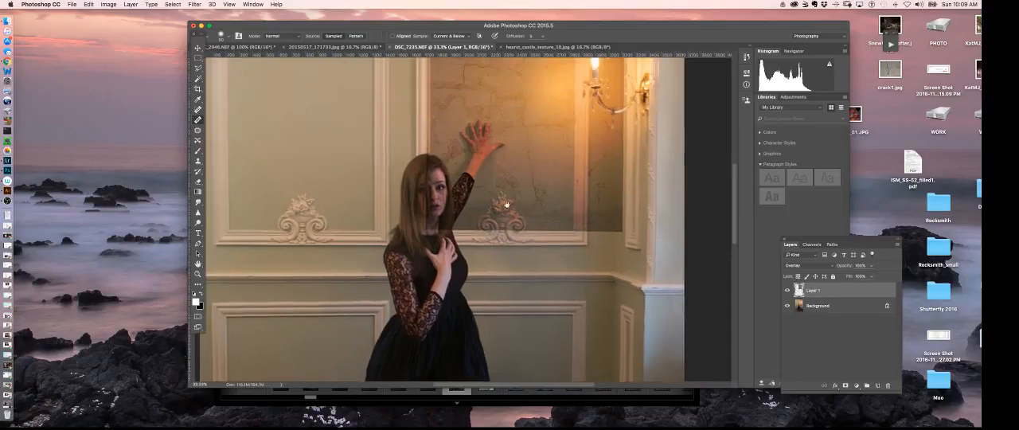
scroll(519, 242, up, 3)
scroll(527, 266, up, 2)
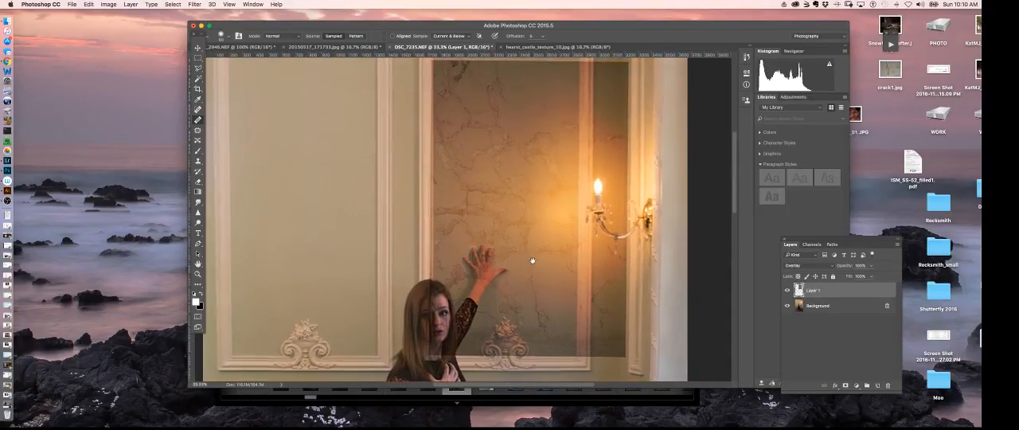
drag(532, 262, 530, 262)
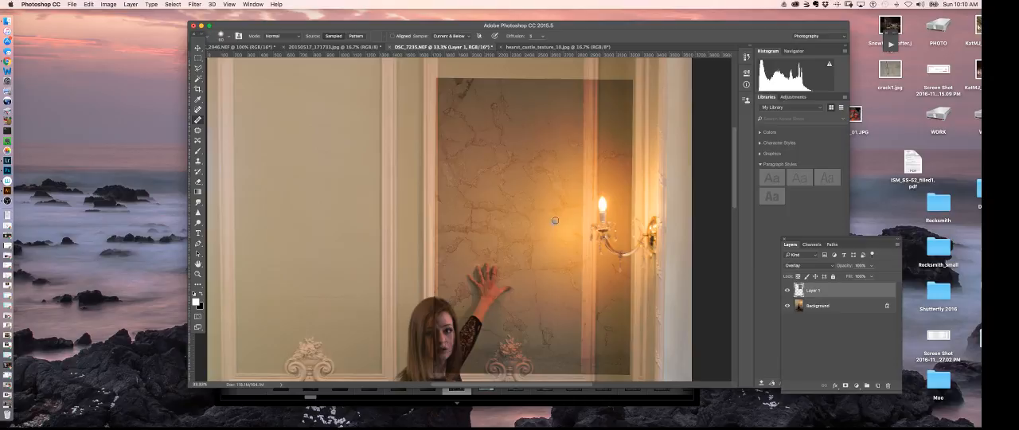
Add a white layer mask to the crack texture layer
click(870, 265)
mouse_move(872, 277)
mouse_down()
mouse_move(855, 277)
mouse_move(871, 278)
mouse_up()
click(845, 385)
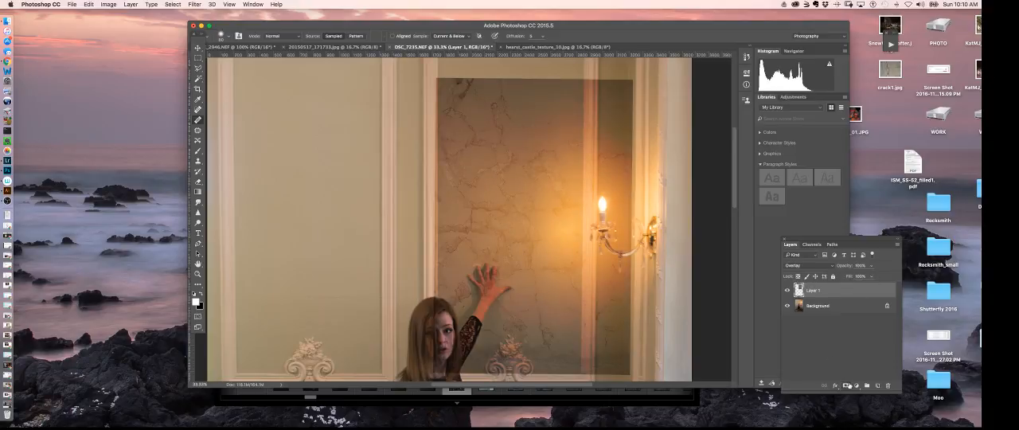
Try Soft Light on the crack texture layer, and set its blend mode to Hard Light
click(810, 266)
click(804, 275)
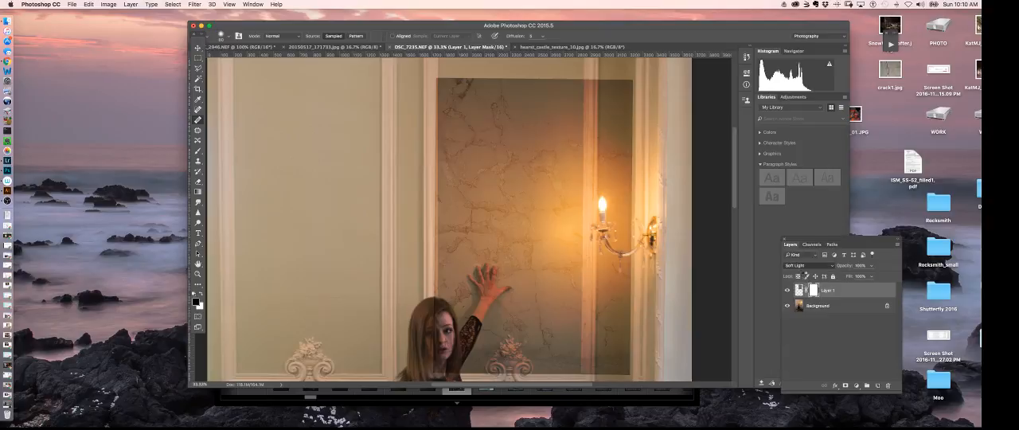
click(799, 266)
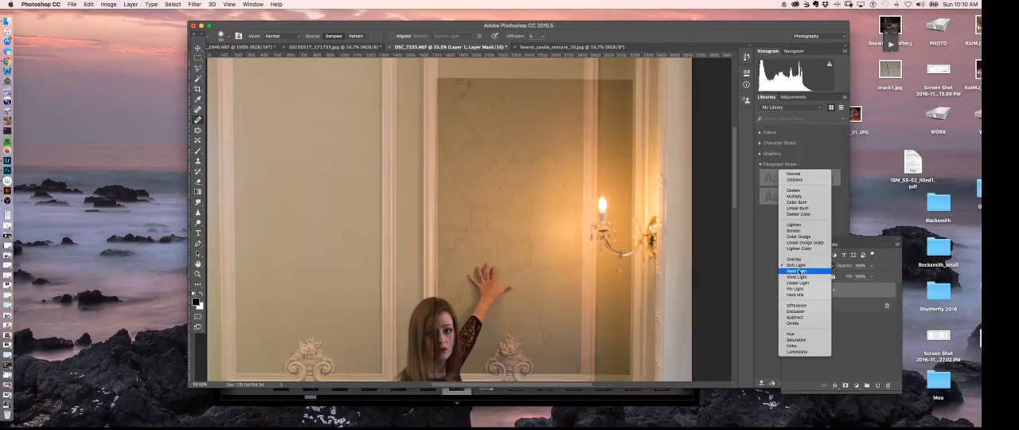
click(796, 271)
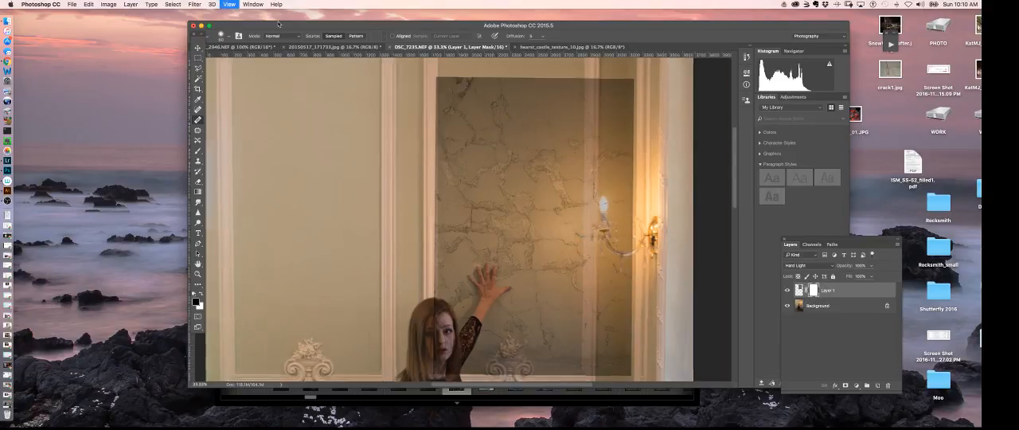
Paint black on the crack layer's mask with a smaller soft brush to fade the texture along its upper edge
key(super+equal)
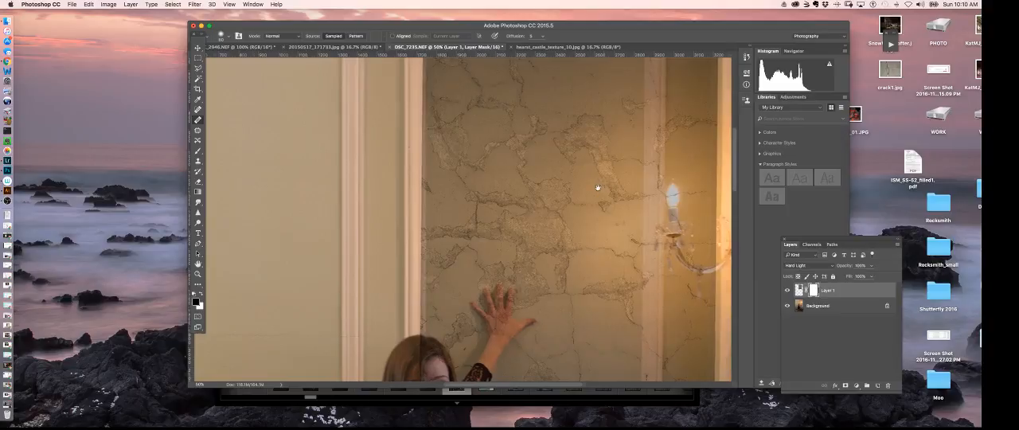
drag(596, 190, 571, 250)
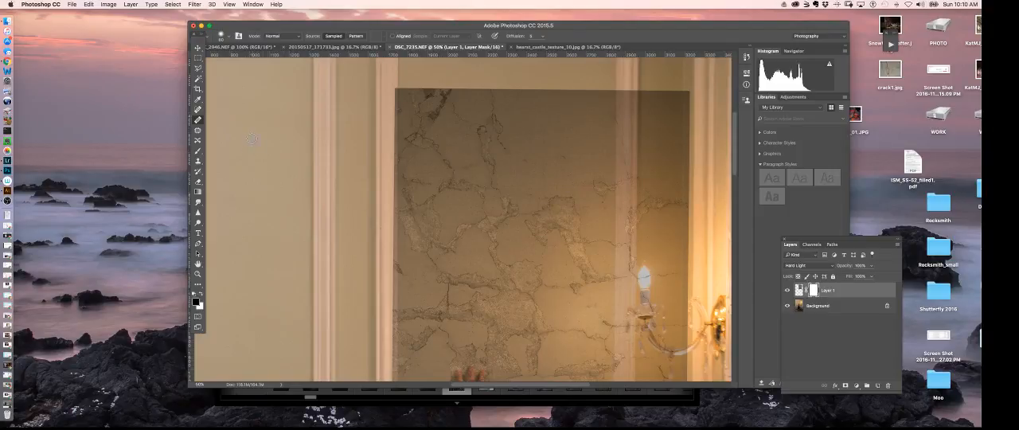
click(198, 152)
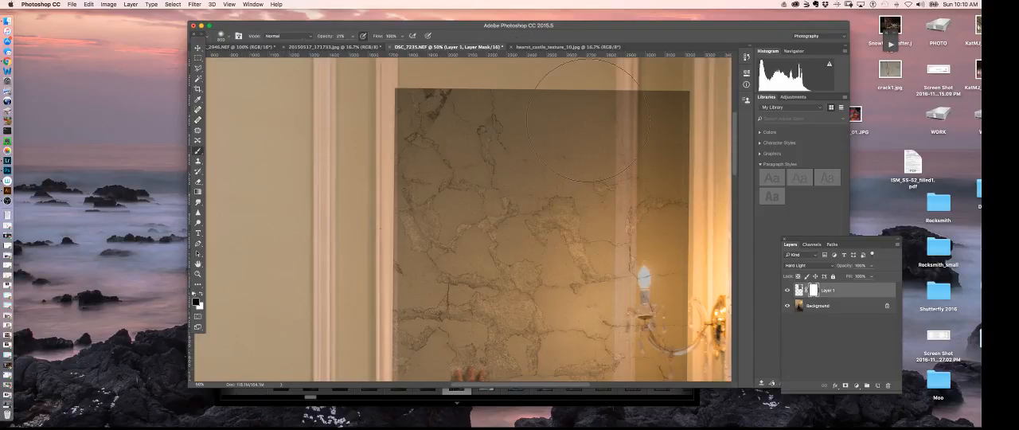
key(bracketleft)
key(bracketleft)
key(bracketleft)
key(bracketleft)
mouse_move(537, 117)
mouse_down()
mouse_move(528, 107)
mouse_move(540, 110)
mouse_up()
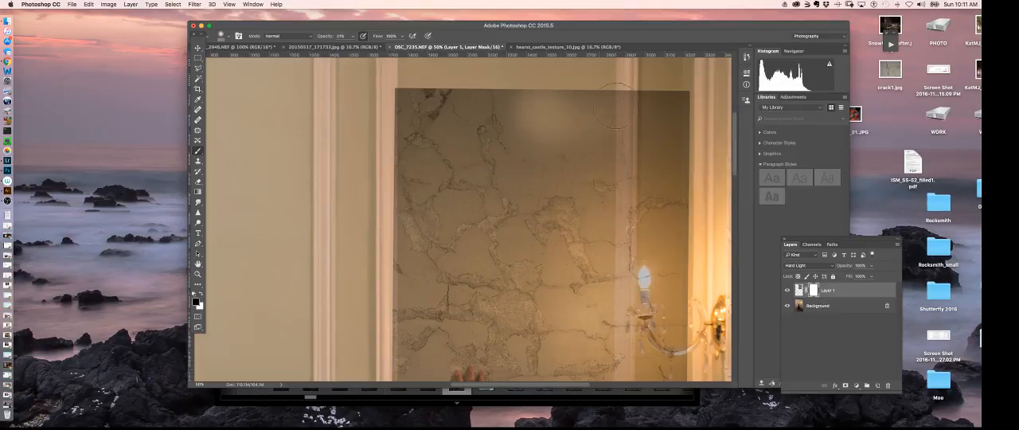
drag(615, 106, 627, 111)
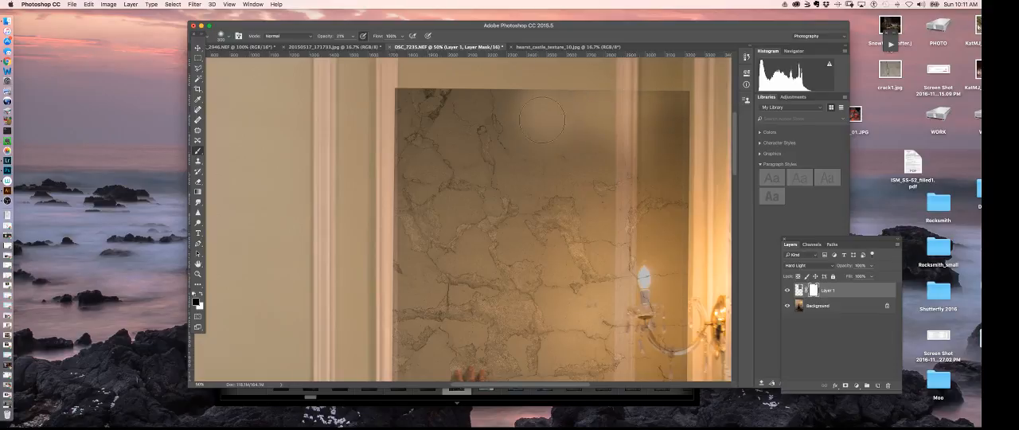
Mask the crack texture off the candle, the vertical molding beside it, and the panel's upper right corner
mouse_move(657, 257)
mouse_down()
mouse_move(640, 285)
mouse_move(634, 208)
mouse_move(649, 204)
mouse_move(683, 239)
mouse_move(685, 266)
mouse_move(679, 107)
mouse_move(647, 114)
mouse_move(622, 191)
mouse_move(635, 193)
mouse_move(636, 124)
mouse_move(631, 210)
mouse_move(655, 215)
mouse_move(688, 124)
mouse_move(692, 193)
mouse_move(696, 165)
mouse_move(690, 177)
mouse_move(716, 192)
mouse_move(683, 170)
mouse_move(681, 142)
mouse_move(675, 186)
mouse_move(673, 118)
mouse_move(688, 110)
mouse_move(672, 178)
mouse_move(679, 198)
mouse_move(675, 148)
mouse_move(662, 204)
mouse_move(647, 166)
mouse_move(674, 122)
mouse_up()
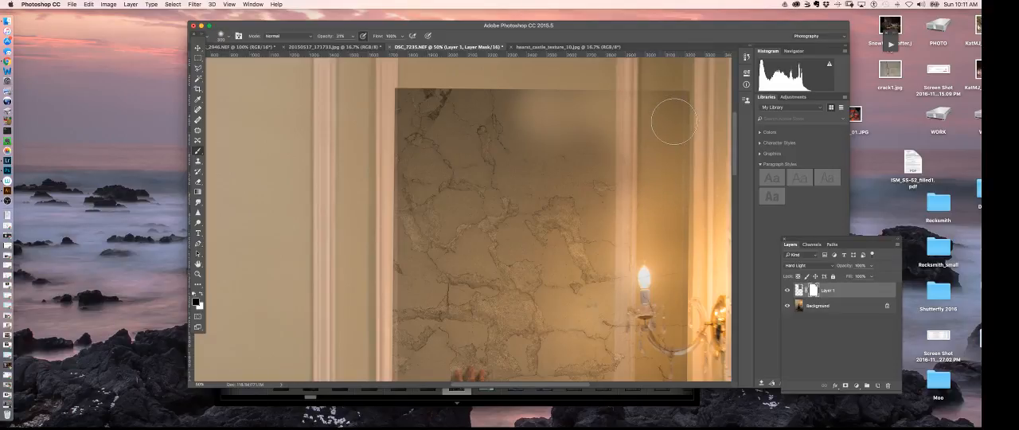
mouse_move(673, 121)
mouse_down()
mouse_move(667, 105)
mouse_move(683, 108)
mouse_move(659, 103)
mouse_move(670, 106)
mouse_up()
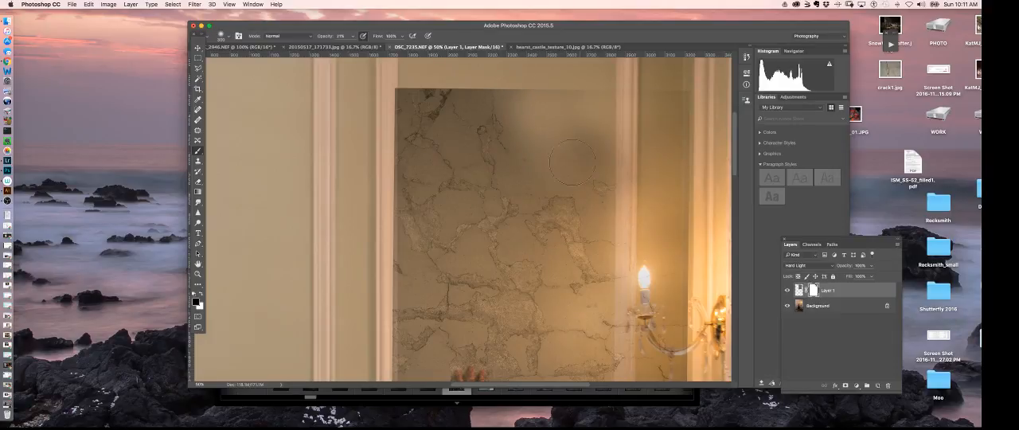
mouse_move(572, 163)
mouse_down()
mouse_move(566, 133)
mouse_move(624, 139)
mouse_up()
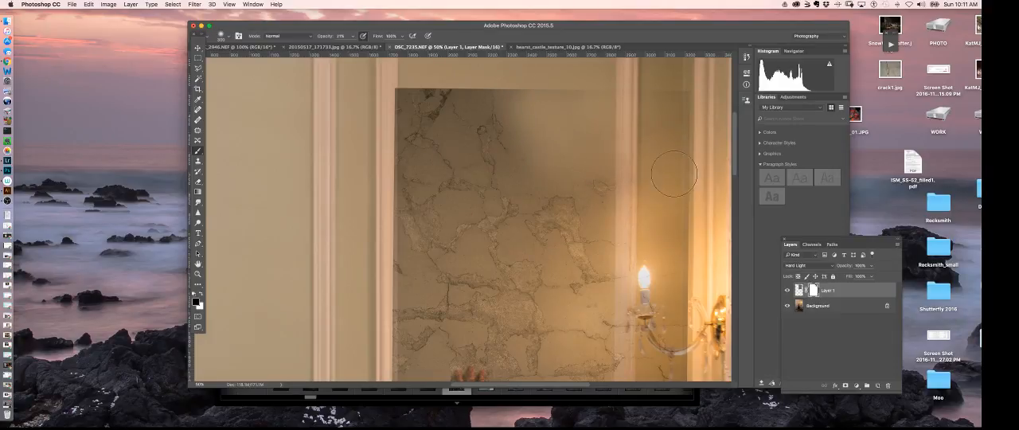
mouse_move(674, 173)
mouse_down()
mouse_move(692, 157)
mouse_move(679, 119)
mouse_move(687, 97)
mouse_move(679, 191)
mouse_move(687, 180)
mouse_move(673, 99)
mouse_move(689, 107)
mouse_move(676, 194)
mouse_move(681, 149)
mouse_up()
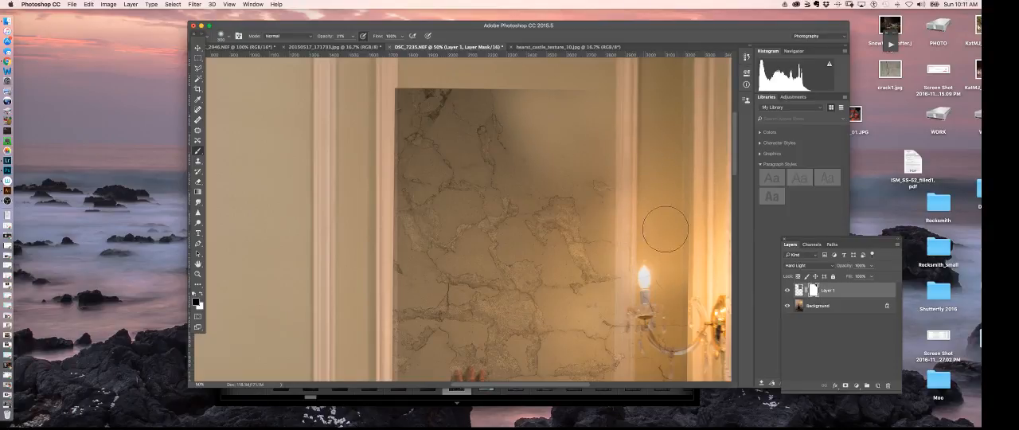
Paint on the layer mask to remove the crack texture from the wall sconce area and the carved scroll ornament
scroll(665, 310, down, 5)
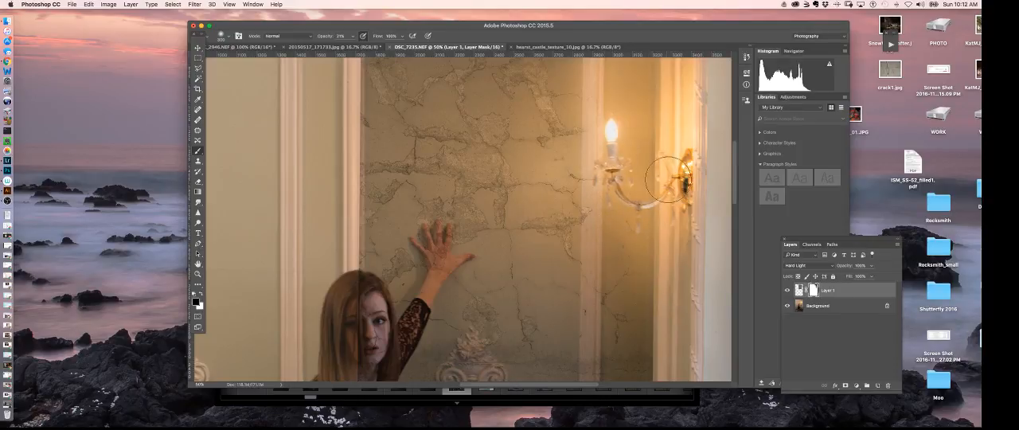
scroll(613, 167, up, 3)
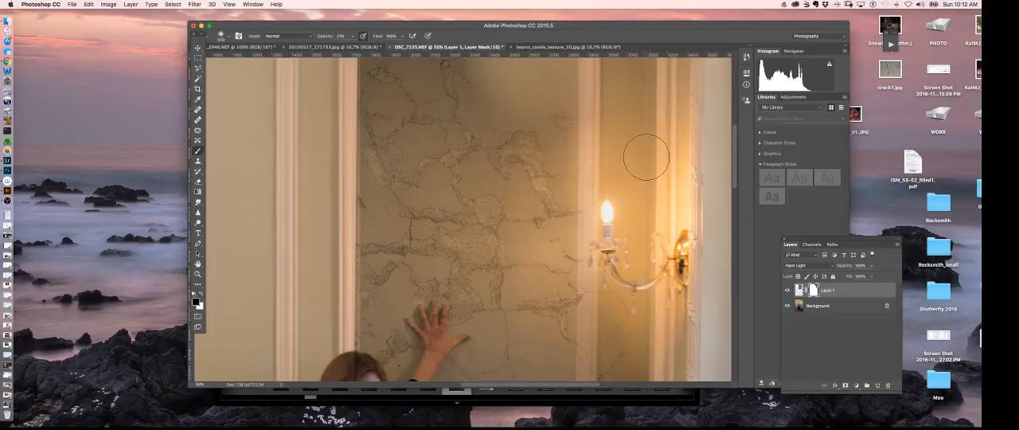
drag(628, 309, 646, 169)
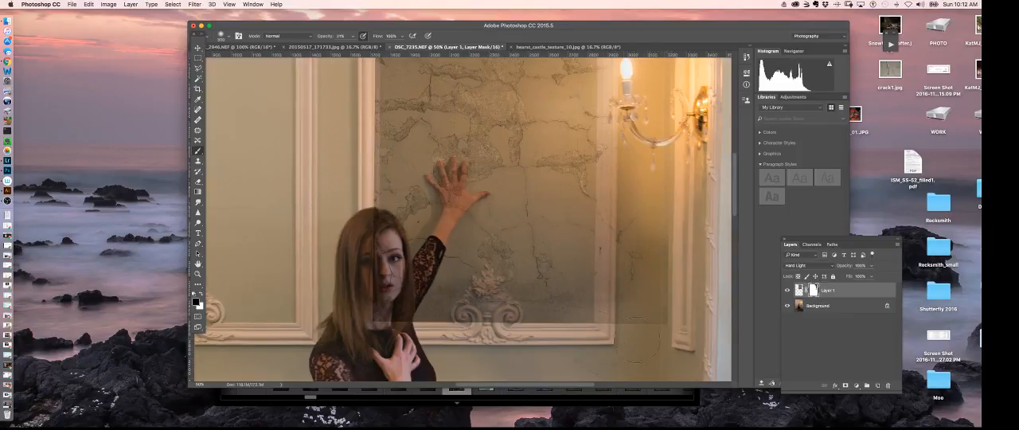
drag(490, 326, 475, 321)
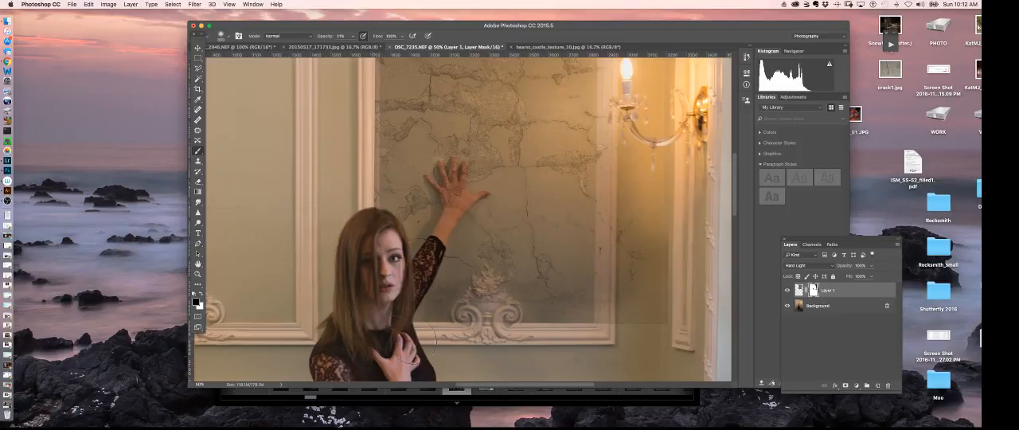
Use a smaller brush on the mask to clean the crack texture off the carved ornament's details and the panel's lower molding
key(super+plus)
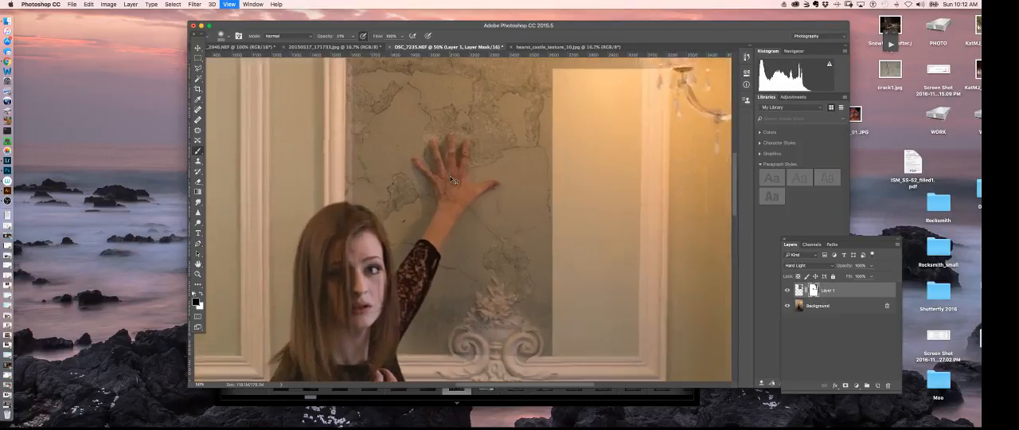
key(super+plus)
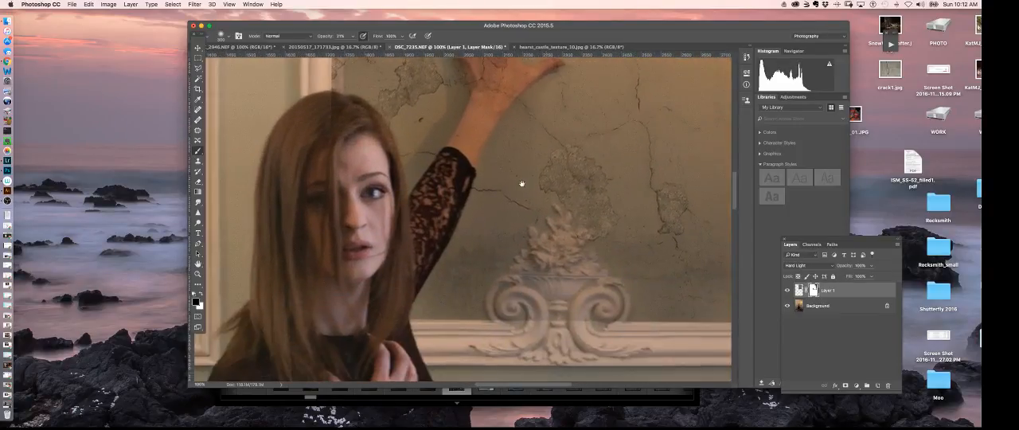
key(bracketleft)
key(bracketleft)
key(bracketleft)
key(bracketleft)
key(bracketleft)
key(bracketleft)
key(bracketleft)
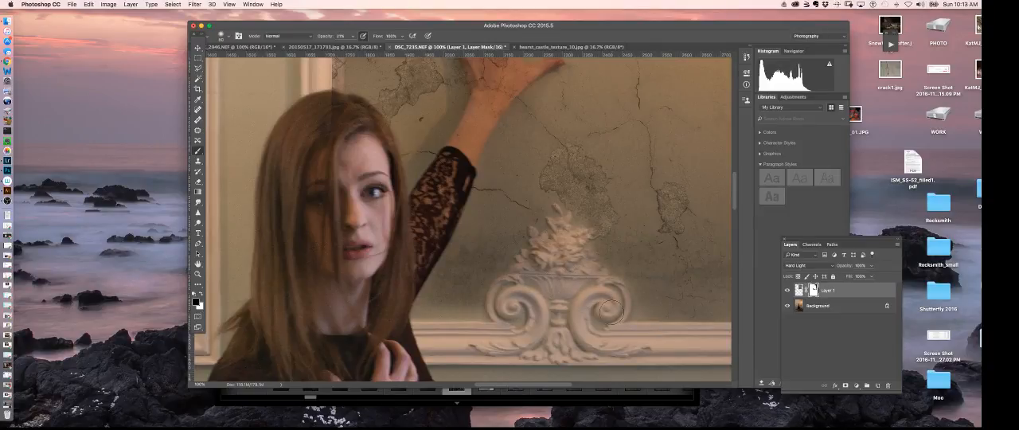
scroll(553, 292, right, 5)
scroll(553, 292, down, 2)
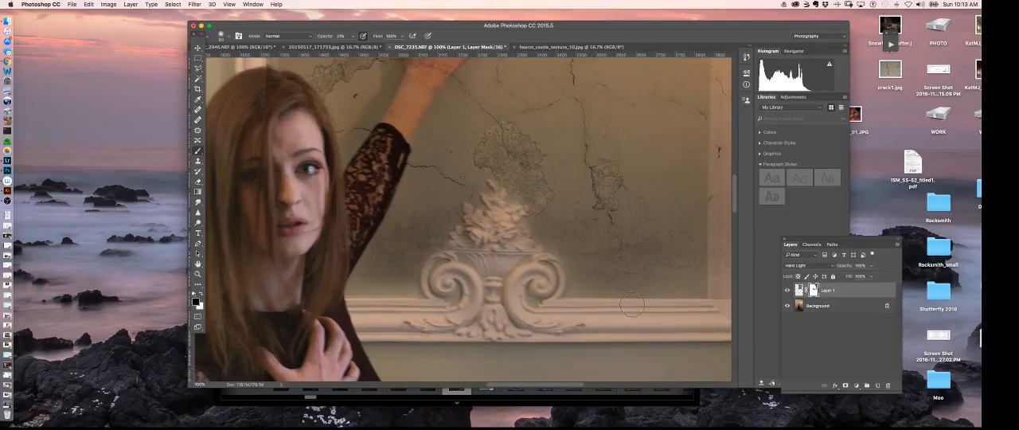
scroll(701, 302, right, 4)
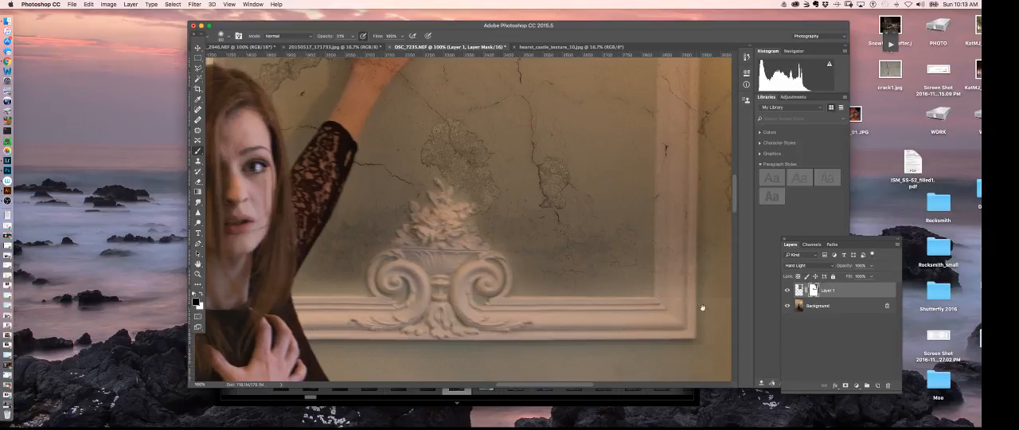
scroll(701, 307, right, 5)
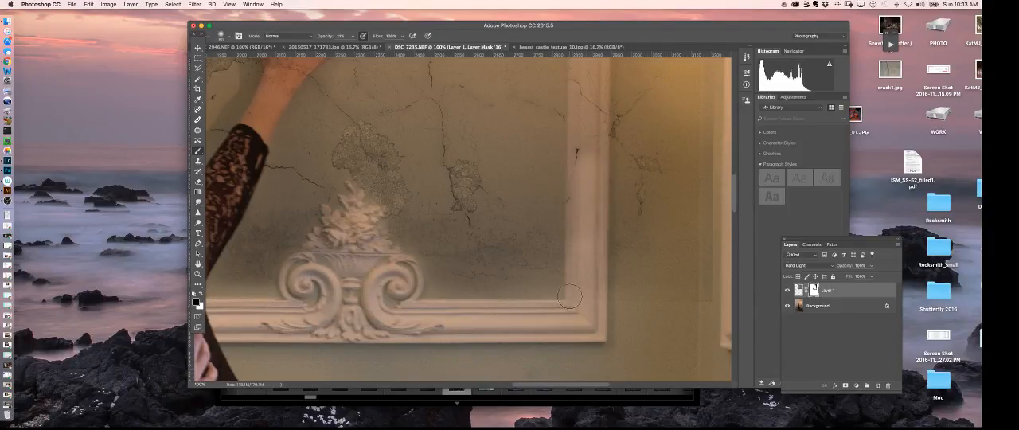
drag(493, 285, 710, 298)
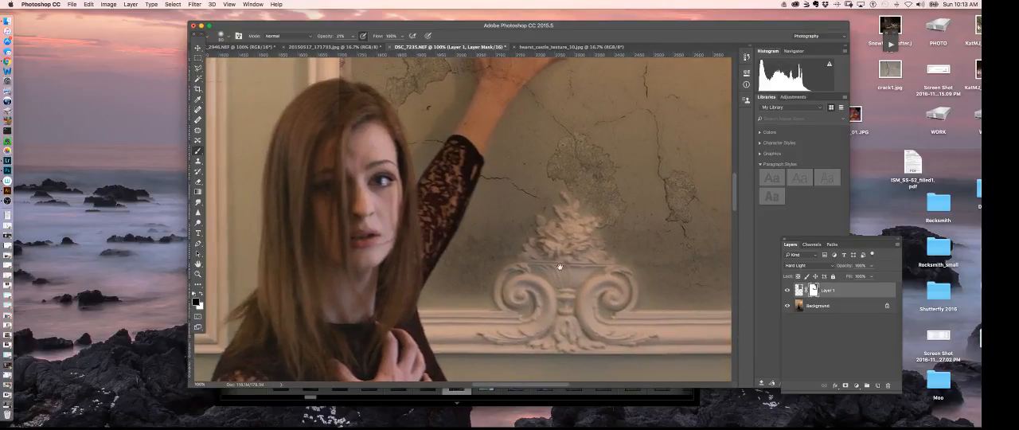
Mask the crack texture off the woman's hair and face and the vertical molding along the panel's left edge
drag(559, 266, 681, 305)
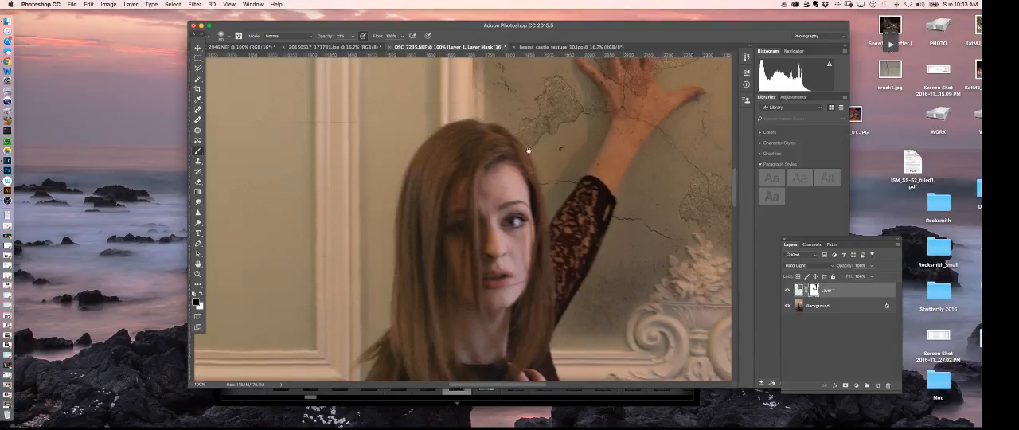
scroll(518, 204, up, 3)
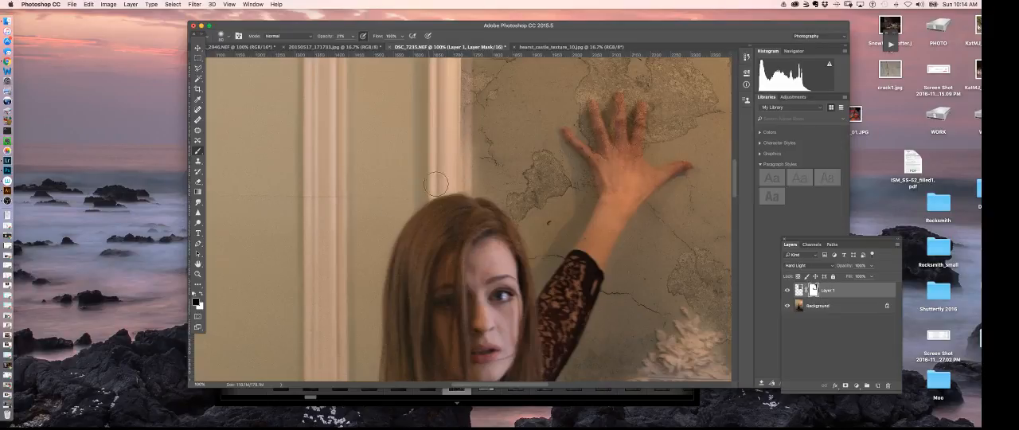
scroll(439, 184, up, 5)
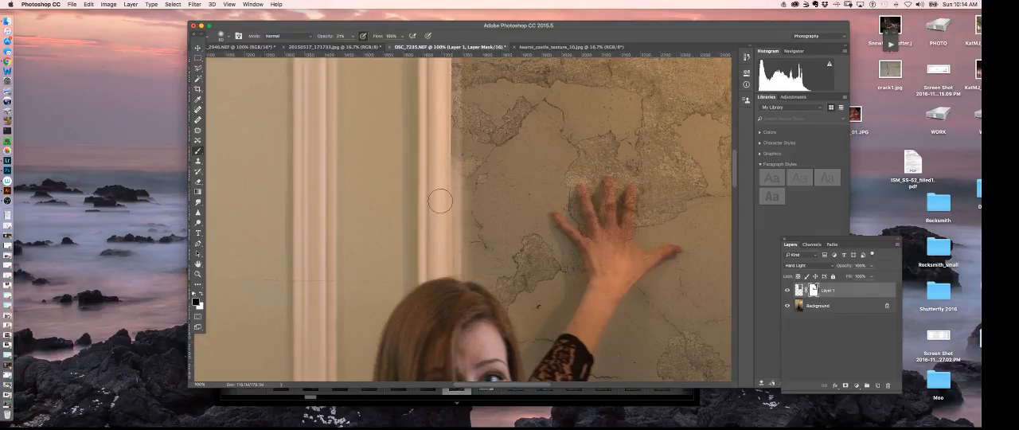
drag(478, 196, 446, 299)
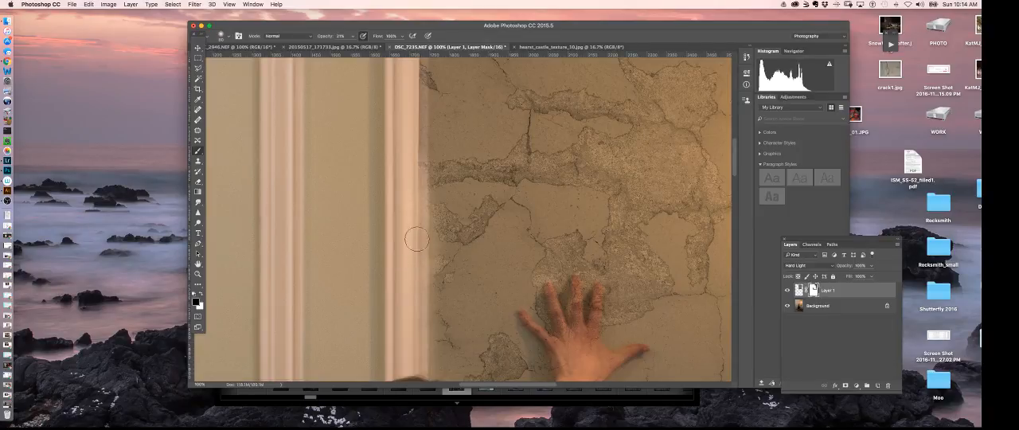
drag(413, 221, 429, 271)
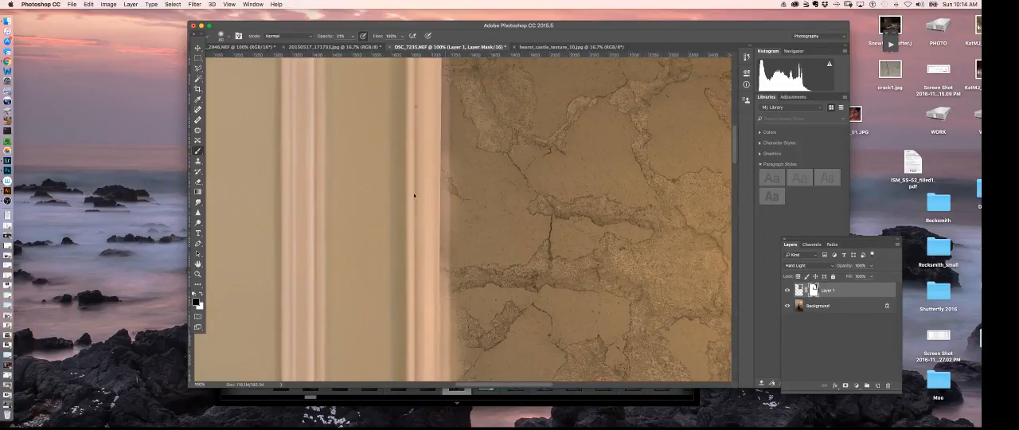
Examine the masked crack texture across the wall panel, the moldings and around the woman at several magnifications
key(super+minus)
key(super+minus)
key(super+minus)
key(super+minus)
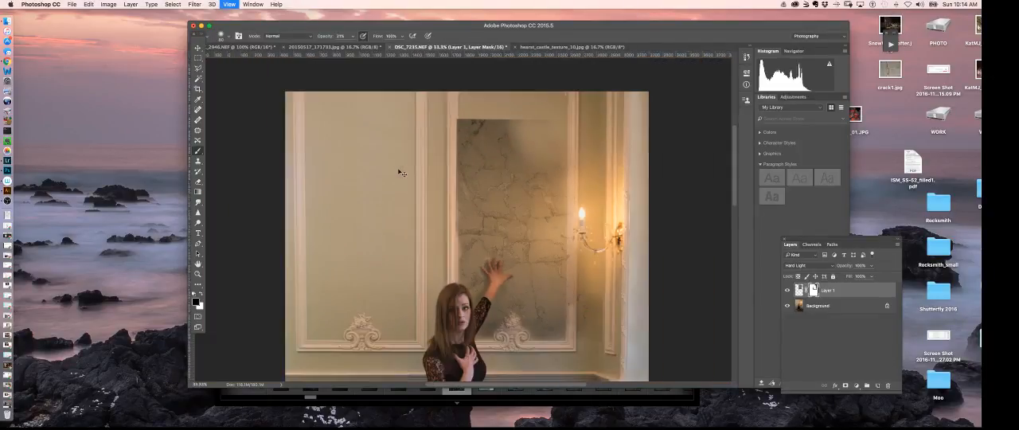
drag(511, 303, 592, 183)
key(super+plus)
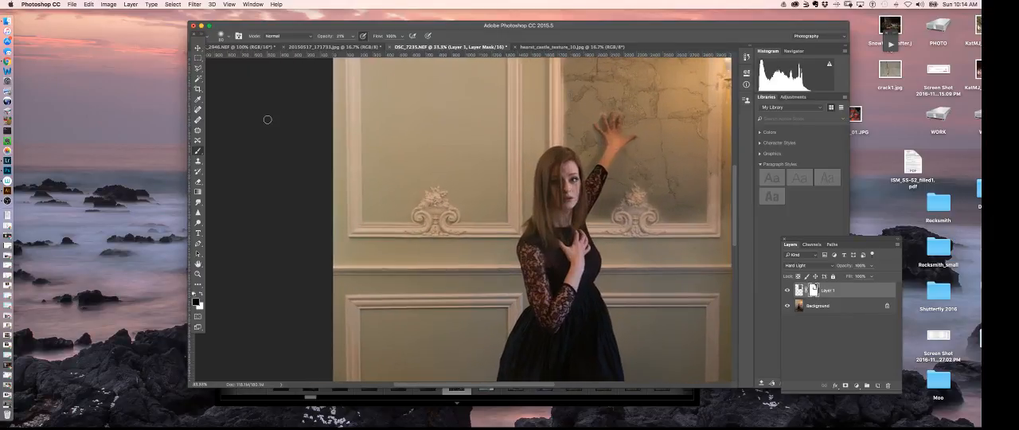
key(super+plus)
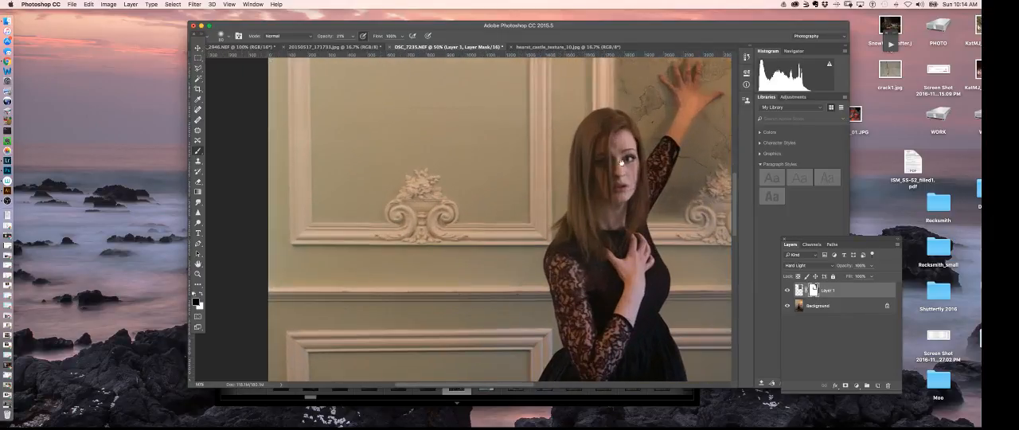
drag(621, 163, 582, 175)
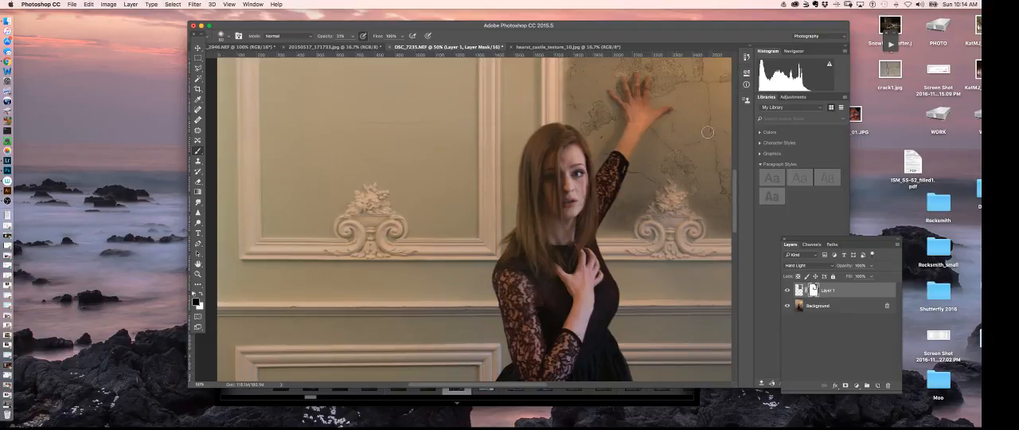
mouse_move(700, 132)
mouse_down()
mouse_move(669, 159)
mouse_move(673, 138)
mouse_move(647, 153)
mouse_up()
mouse_move(565, 279)
mouse_down()
mouse_move(607, 182)
mouse_move(604, 160)
mouse_up()
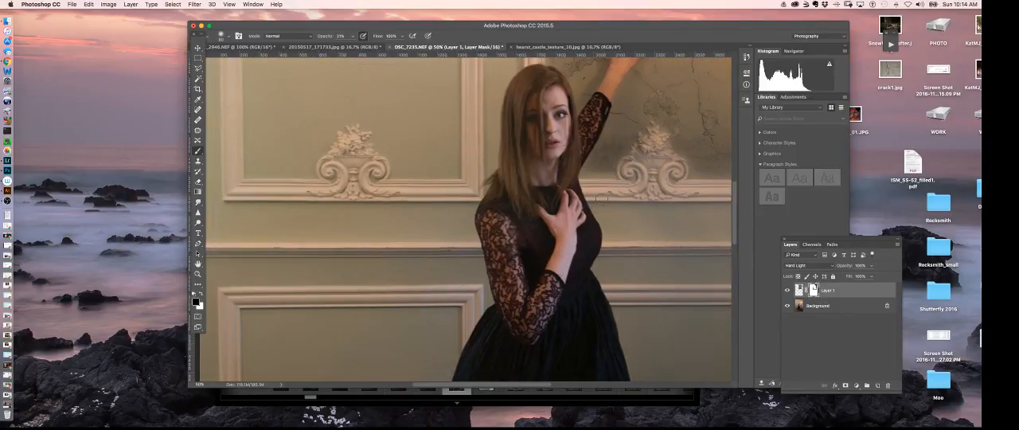
drag(610, 172, 545, 300)
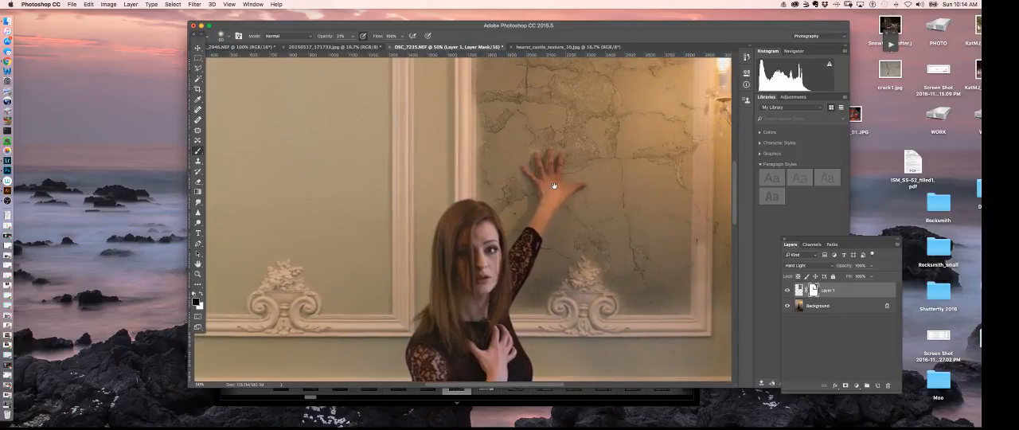
drag(554, 185, 532, 250)
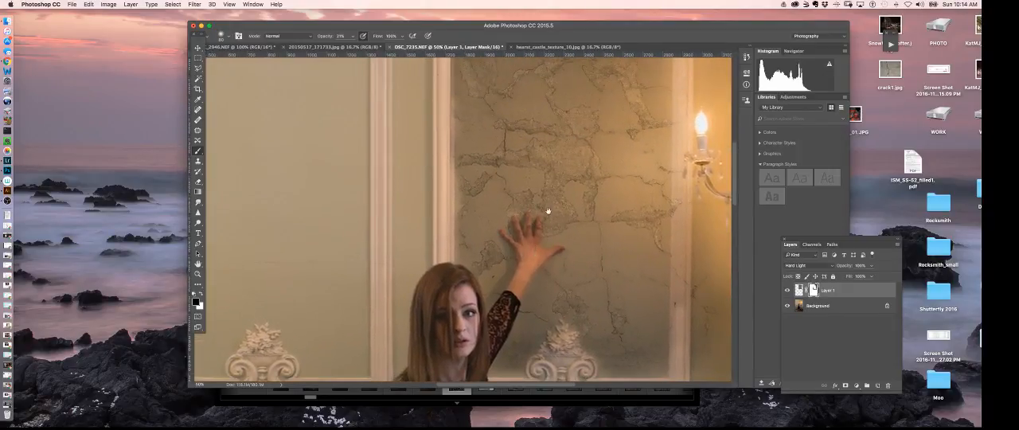
Inspect the crack texture overlapping the fingers of the woman's raised hand at 300% magnification
key(super+equal)
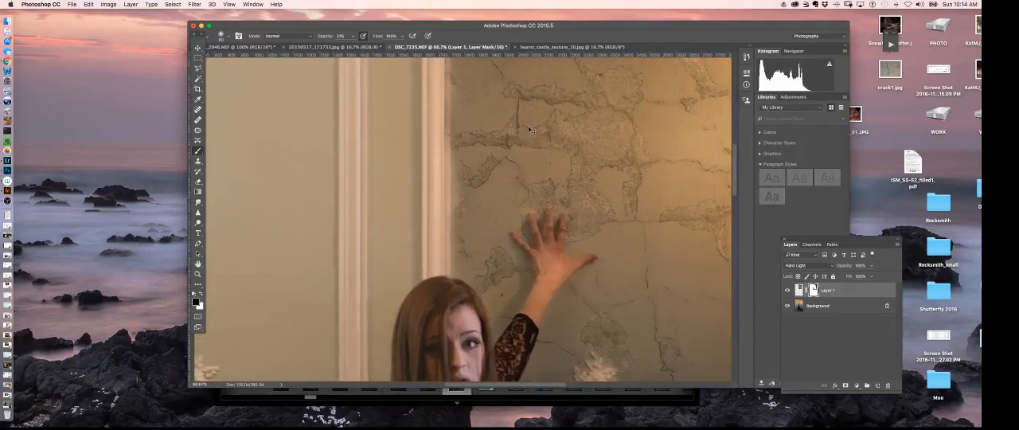
key(super+equal)
key(super+equal)
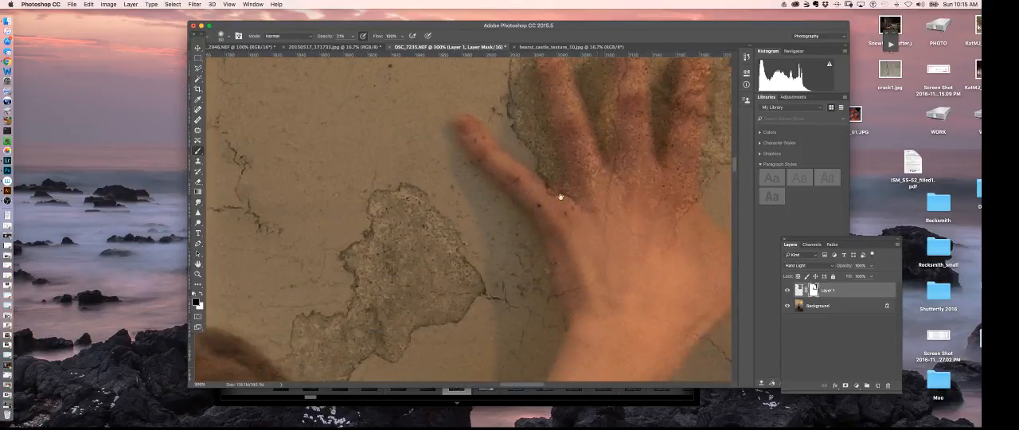
mouse_move(677, 325)
mouse_down()
mouse_move(628, 230)
mouse_move(603, 281)
mouse_move(593, 262)
mouse_move(592, 281)
mouse_move(560, 302)
mouse_up()
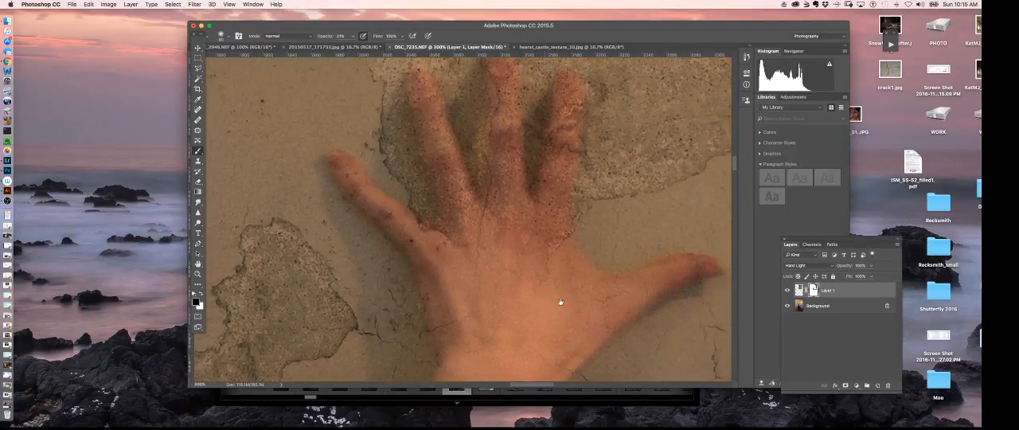